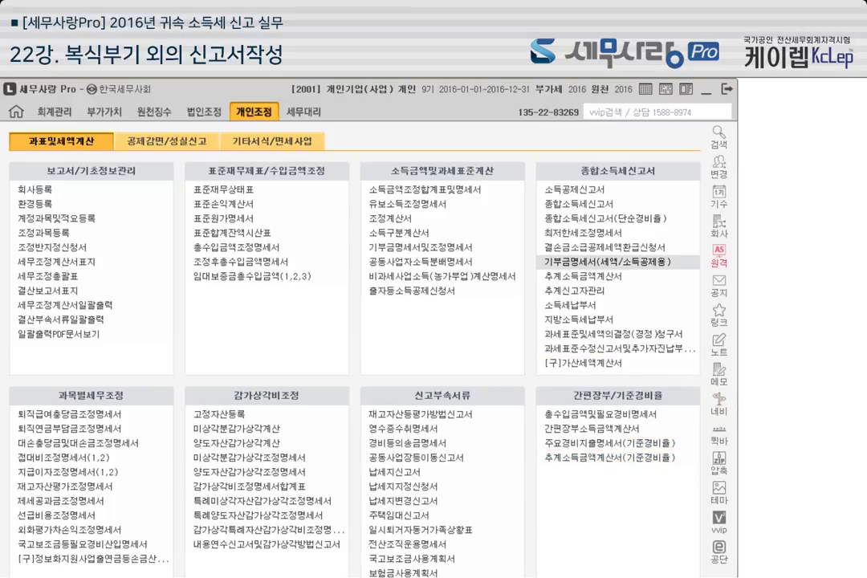
Consult the 기준 수입금액 table in the PDF textbook, and return to 세무사랑 Pro.
key(alt+Tab)
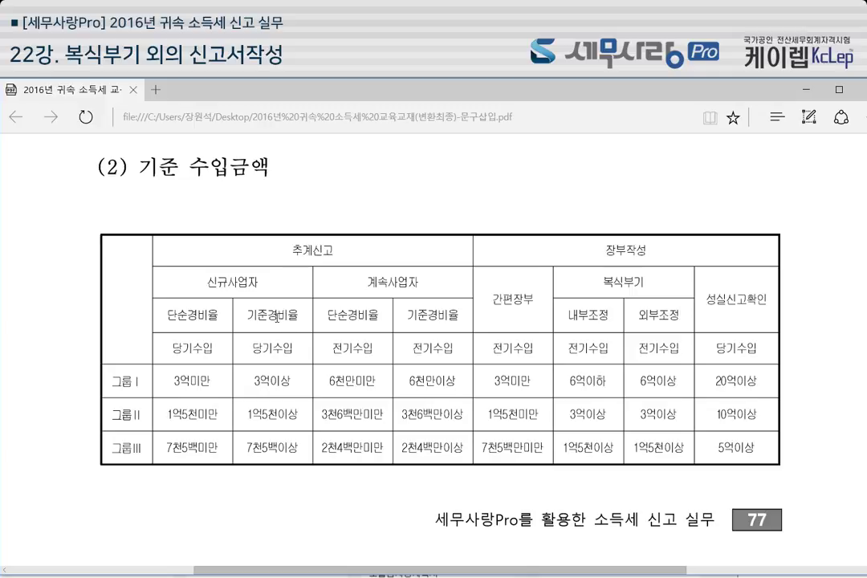
click(802, 90)
drag(292, 250, 297, 248)
click(309, 253)
click(800, 89)
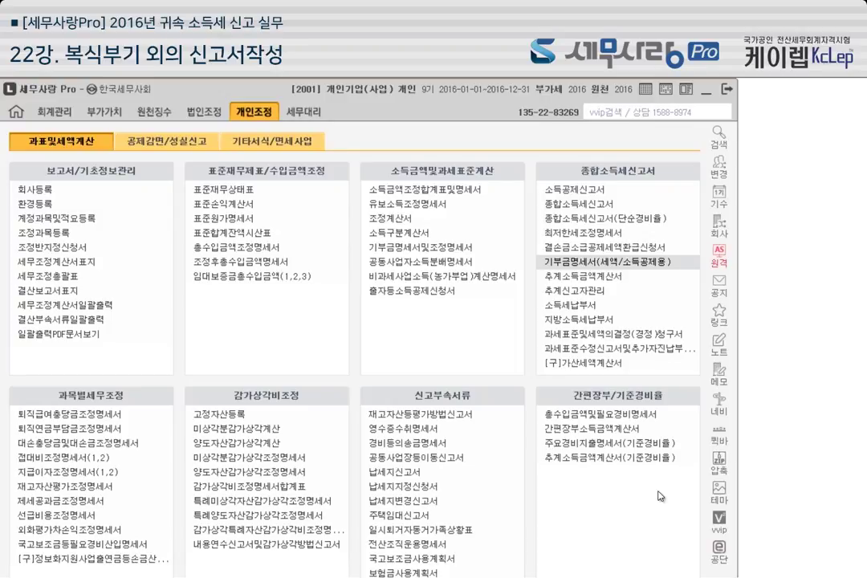
Open the individual business's 총수입금액및필요경비명세서, delete all of its data, and put the form aside.
click(38, 115)
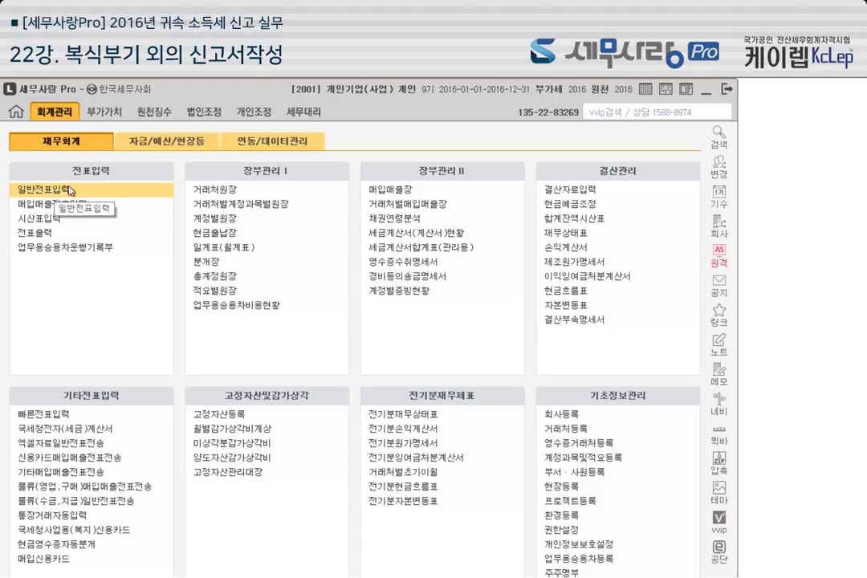
click(254, 112)
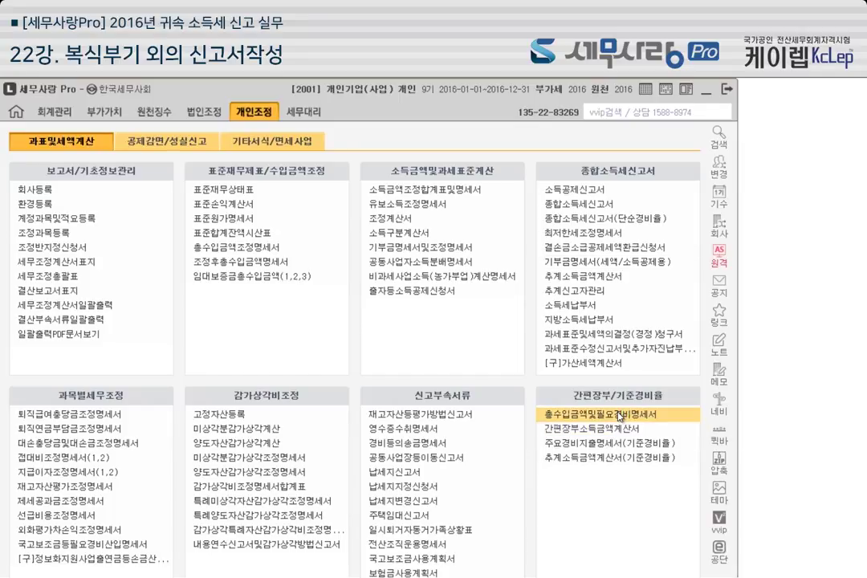
click(619, 417)
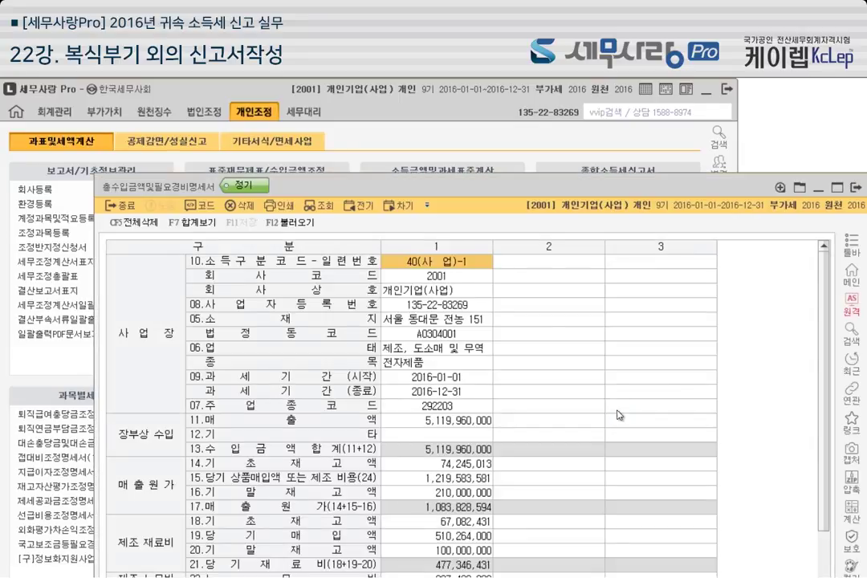
click(133, 223)
click(506, 476)
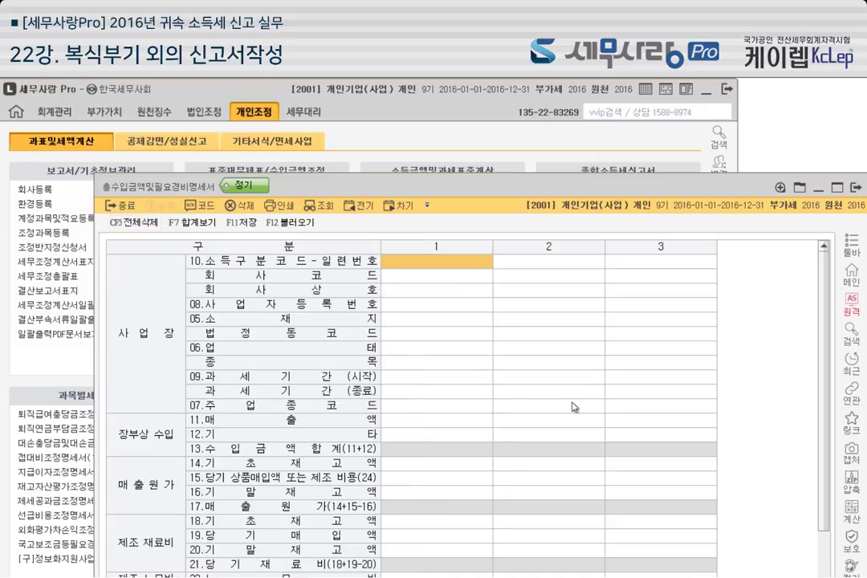
click(819, 188)
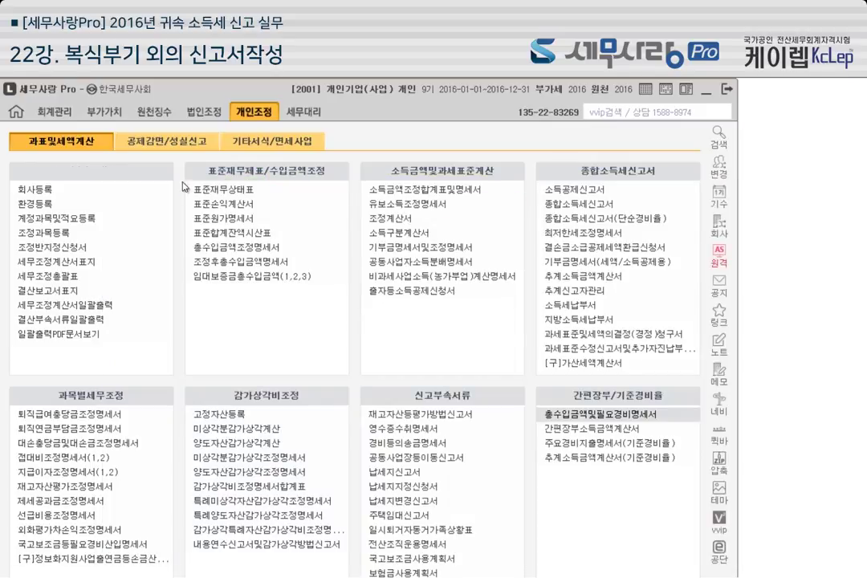
Reopen the cleared 총수입금액및필요경비명세서 and load the first business's amounts from the 표준손익(원가)계산서.
click(42, 114)
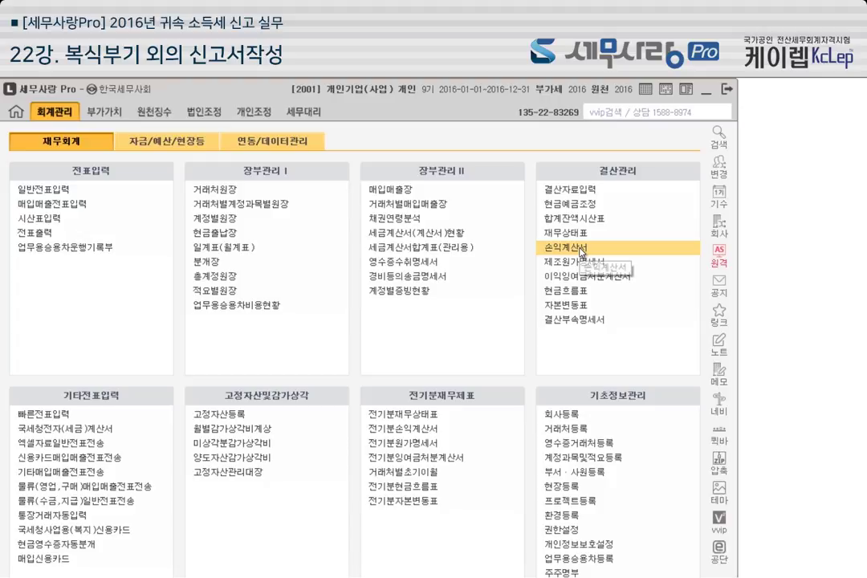
click(246, 118)
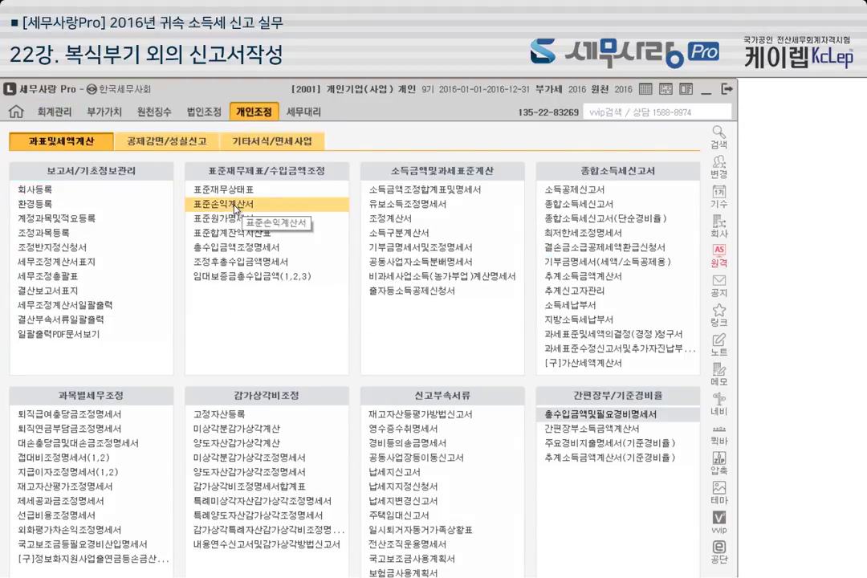
click(575, 421)
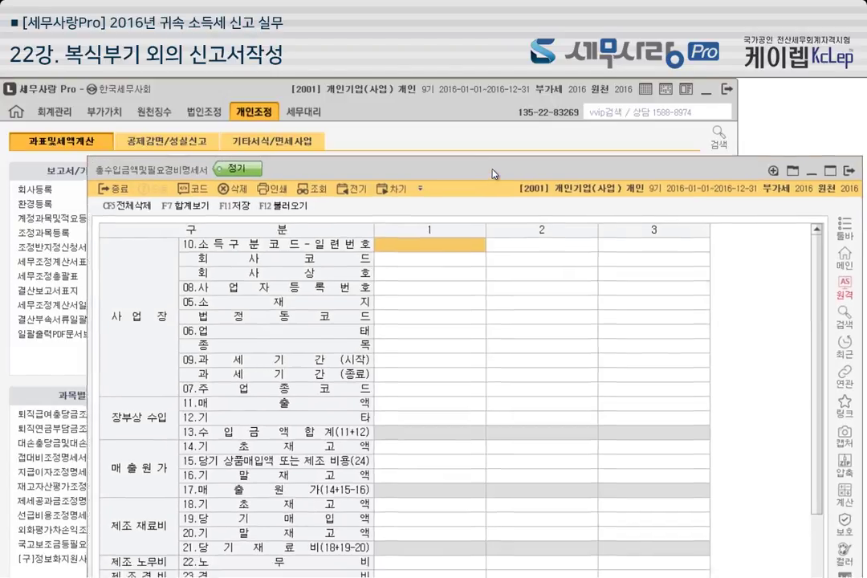
drag(503, 193, 458, 98)
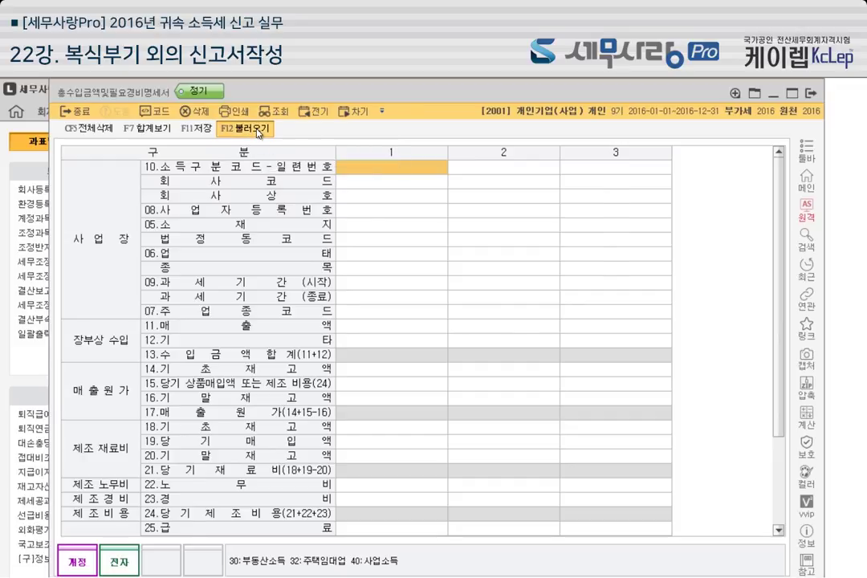
click(258, 131)
click(539, 361)
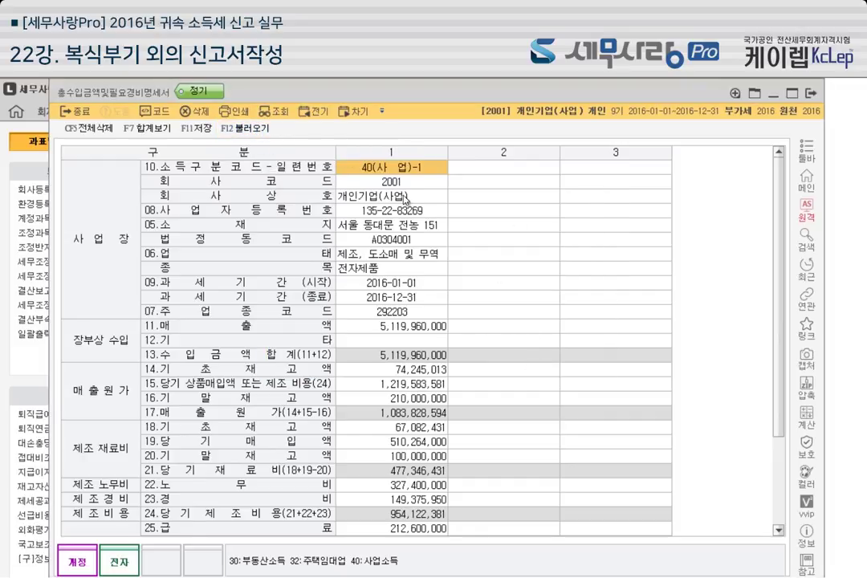
click(245, 128)
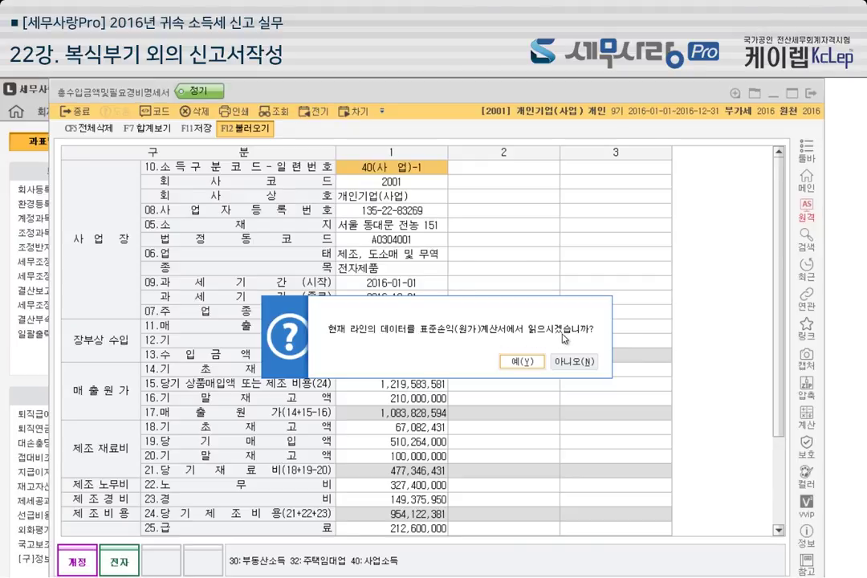
click(524, 362)
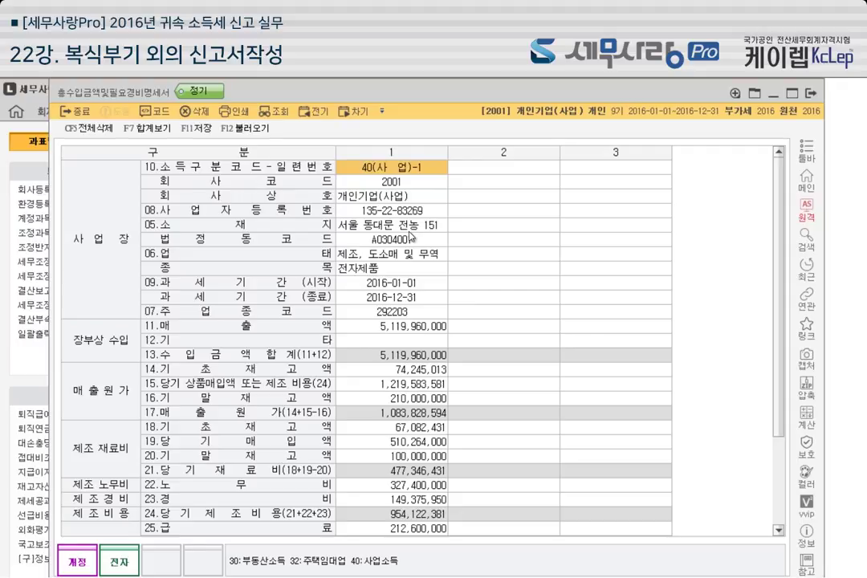
click(391, 328)
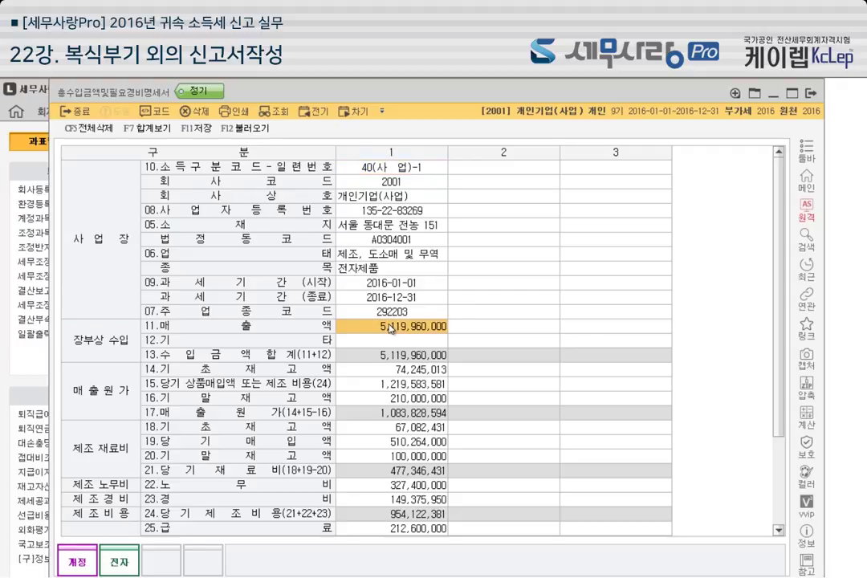
Look over the 회계관리 functions, return to 총수입금액및필요경비명세서, and reload the current line from the 표준손익(원가)계산서.
click(28, 166)
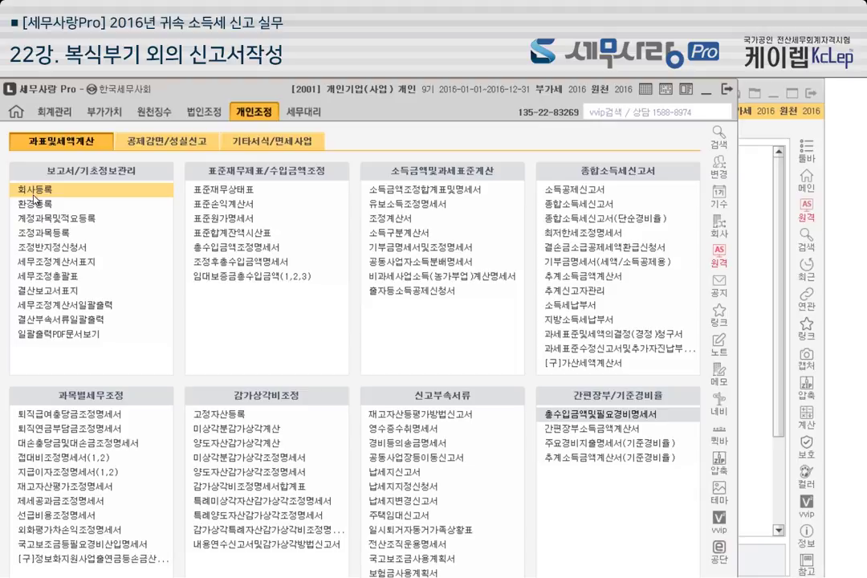
click(54, 112)
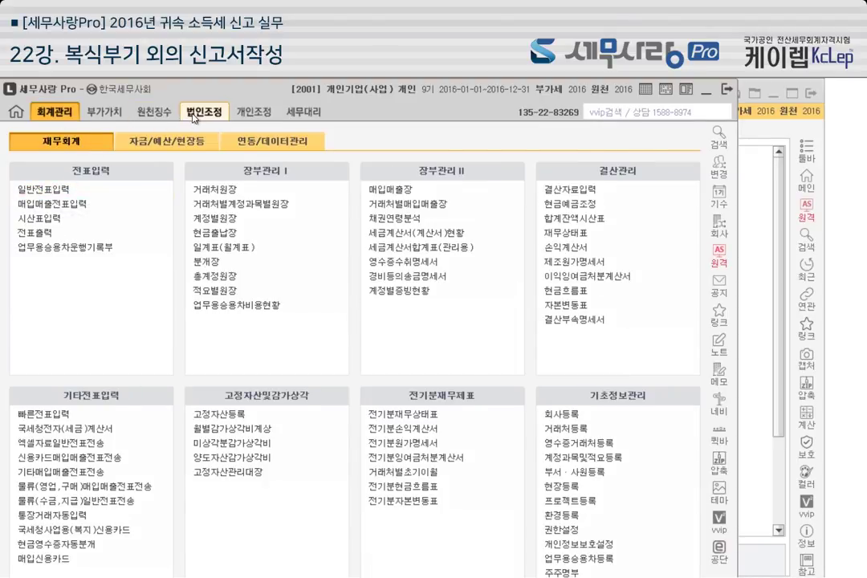
click(248, 112)
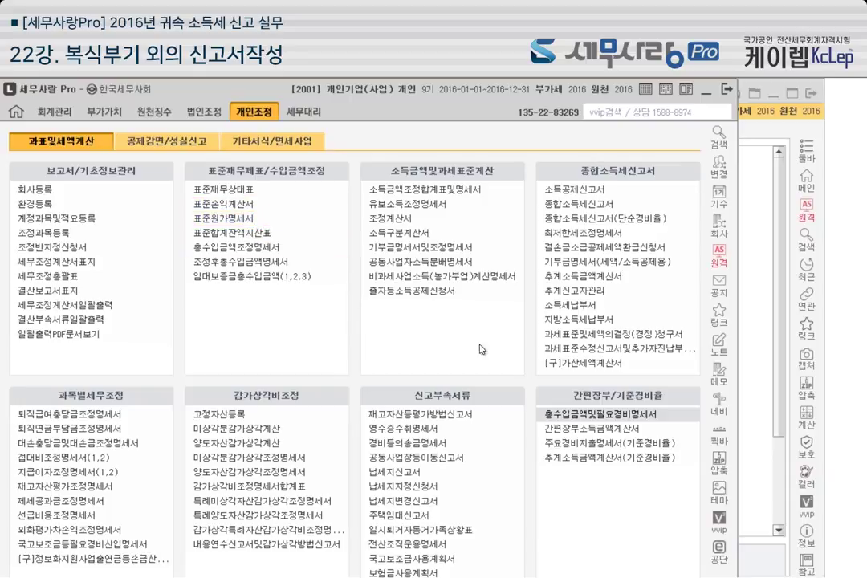
click(561, 415)
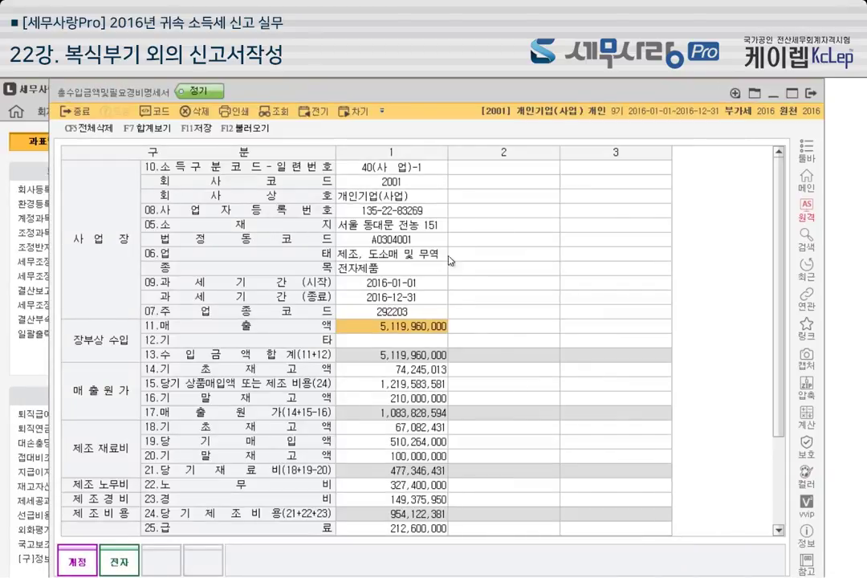
click(245, 128)
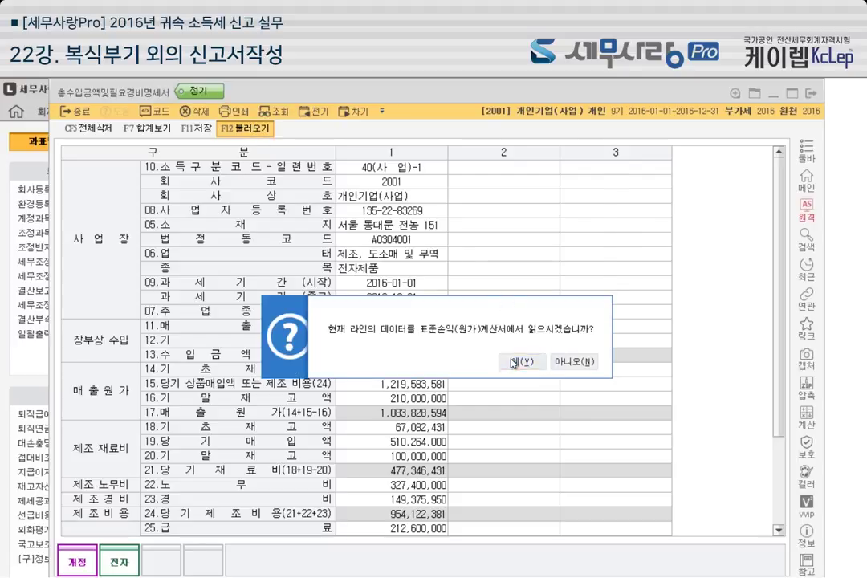
click(514, 363)
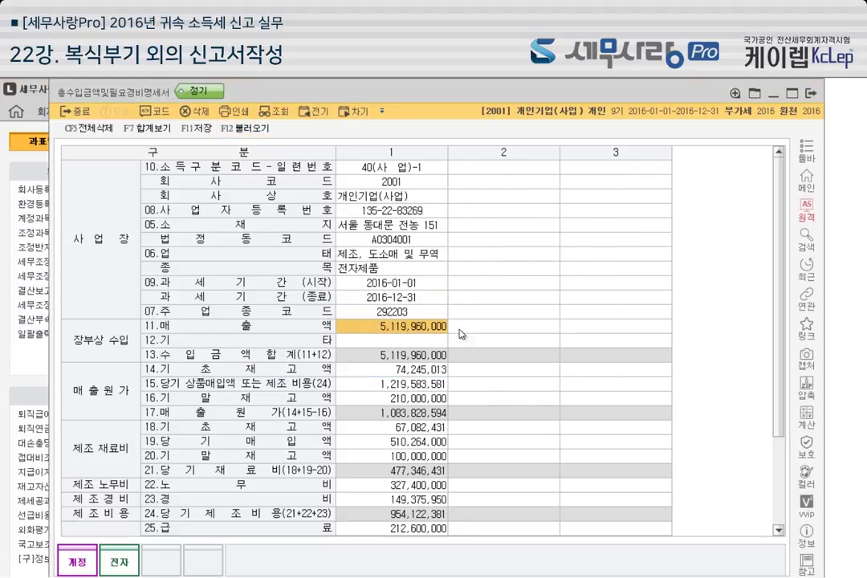
Examine the loaded sales, cost of sales, manufacturing material and general expense amounts in the first business column.
click(401, 368)
click(397, 383)
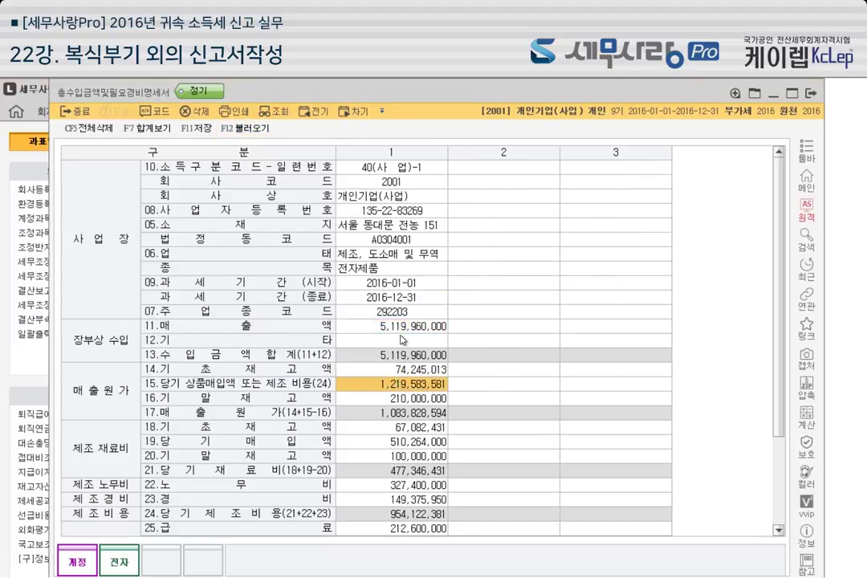
click(403, 329)
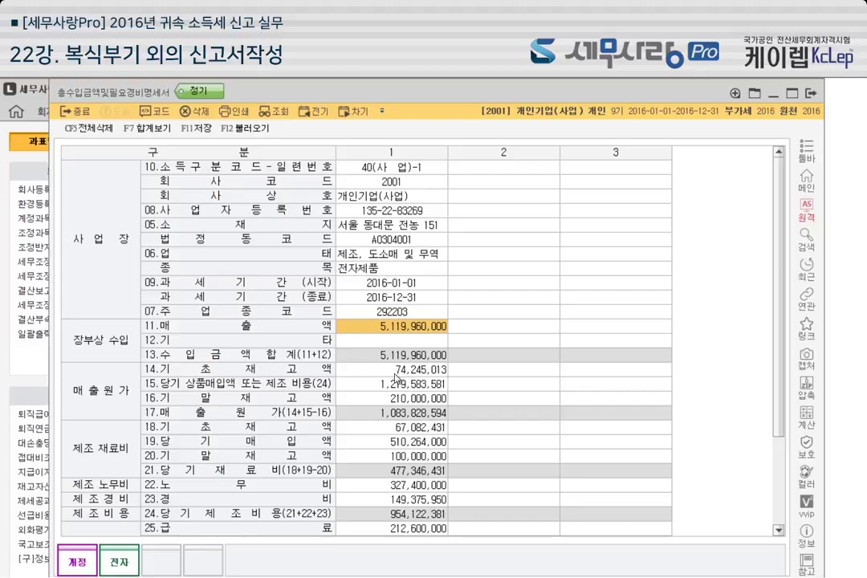
click(397, 370)
click(392, 389)
click(406, 427)
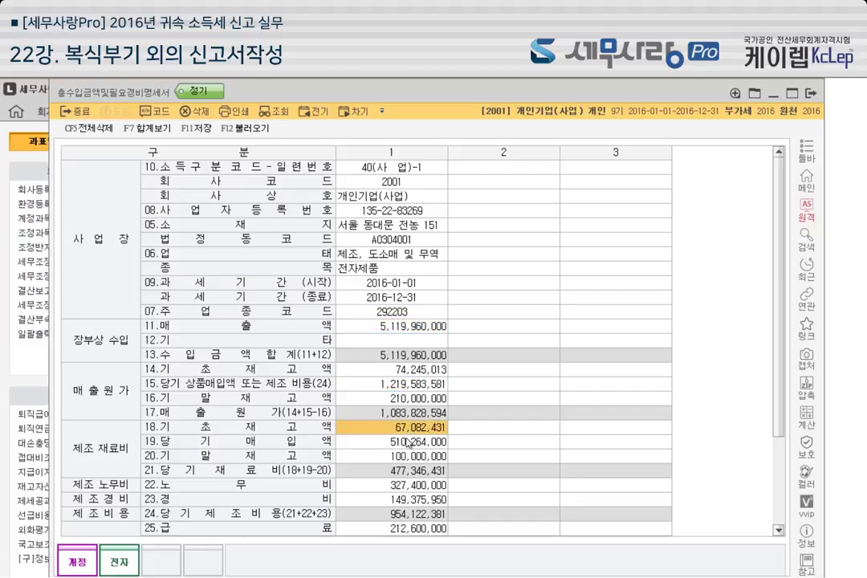
click(407, 456)
scroll(468, 380, down, 1)
scroll(468, 379, down, 2)
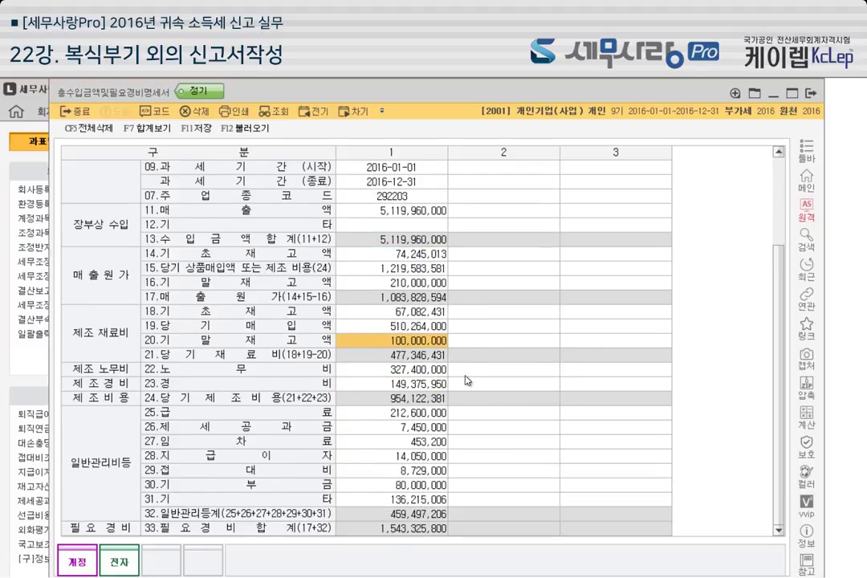
scroll(473, 226, up, 3)
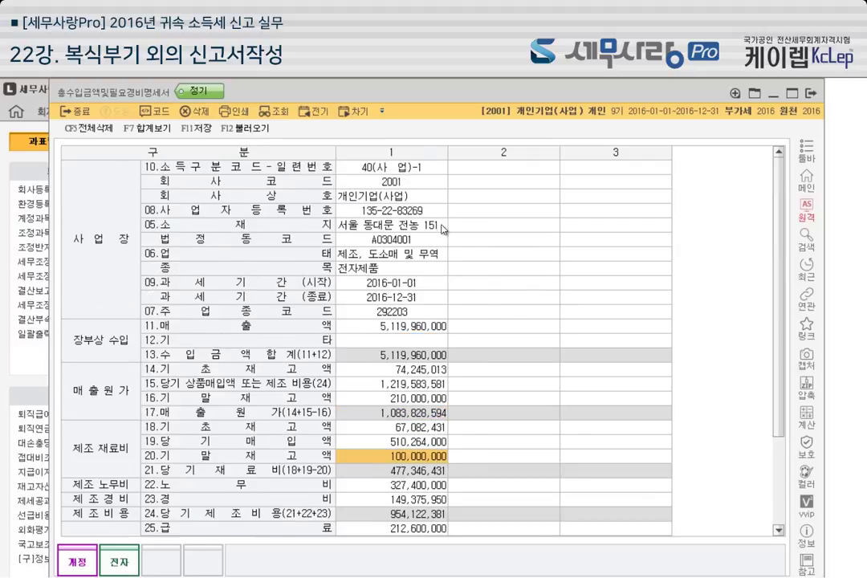
Load the first business column from the income statement again and check its amounts through to the total necessary expenses.
click(246, 130)
key(Return)
scroll(404, 234, down, 3)
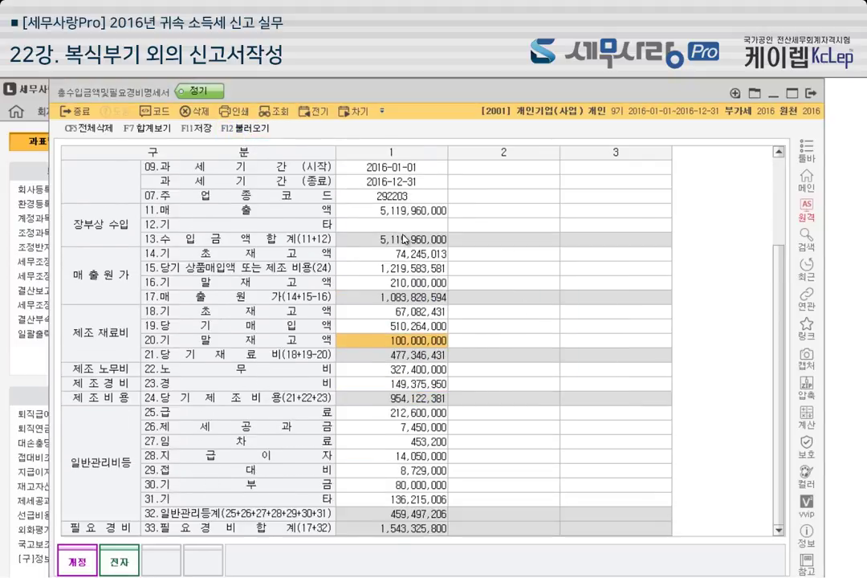
scroll(404, 239, up, 3)
Try to add a second business with income code 40 and company code 2002, and delete that entry.
click(504, 168)
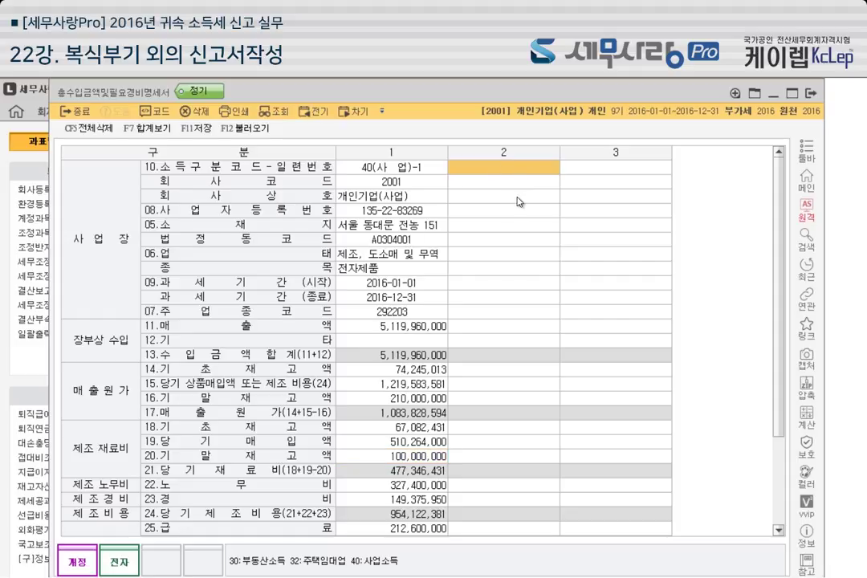
text(40)
key(Return)
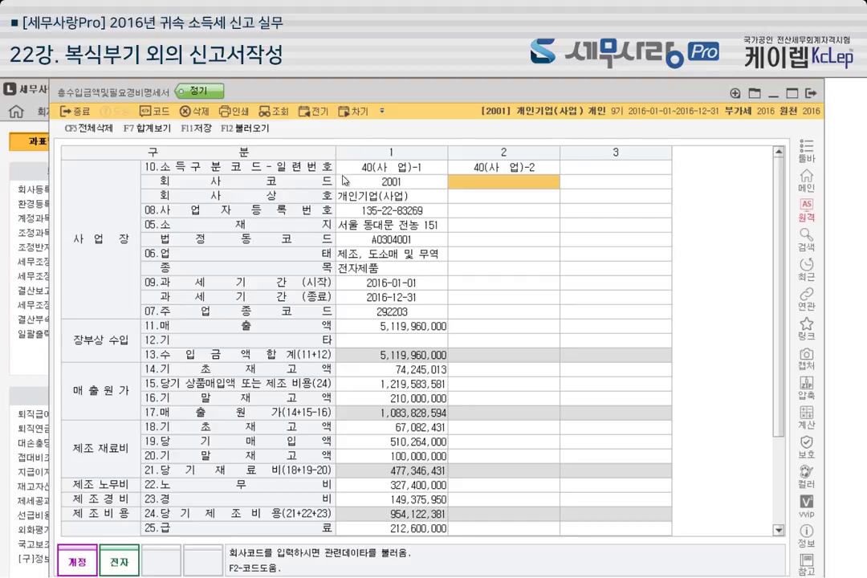
text(2002)
key(Return)
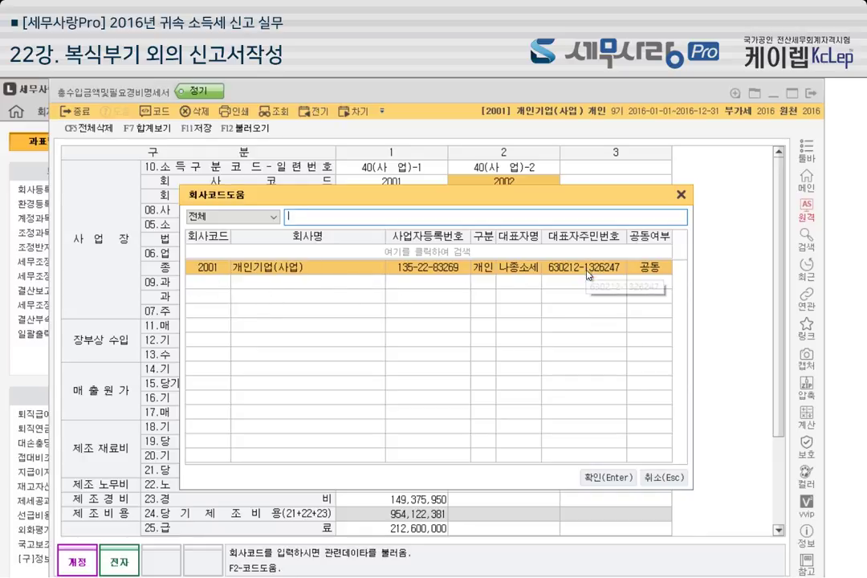
click(681, 199)
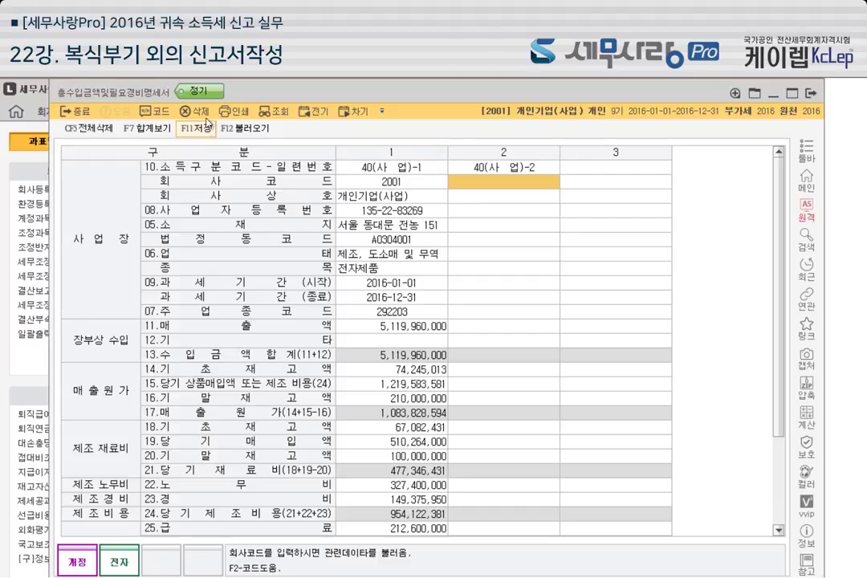
click(191, 110)
click(452, 361)
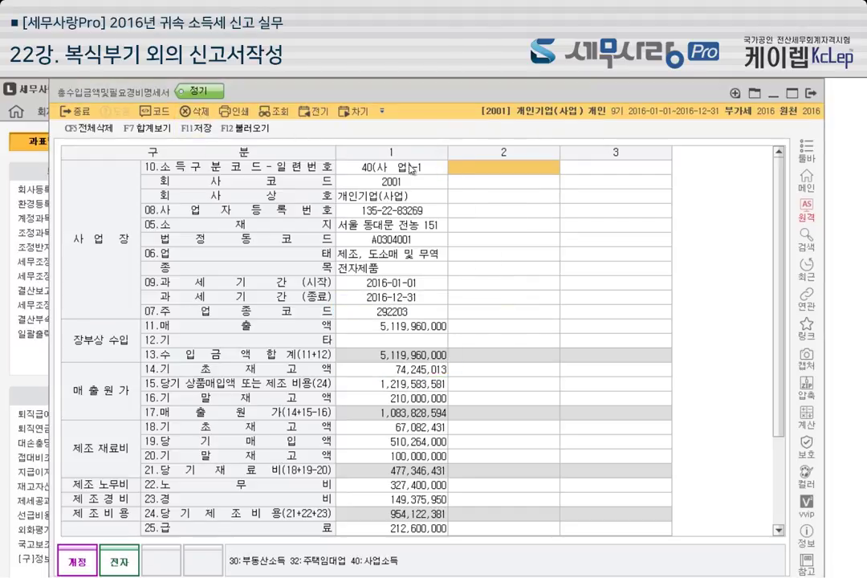
Review the form's cost and expense rows, and bring up the 회계관리 functions for voucher entry and closing.
scroll(415, 378, down, 3)
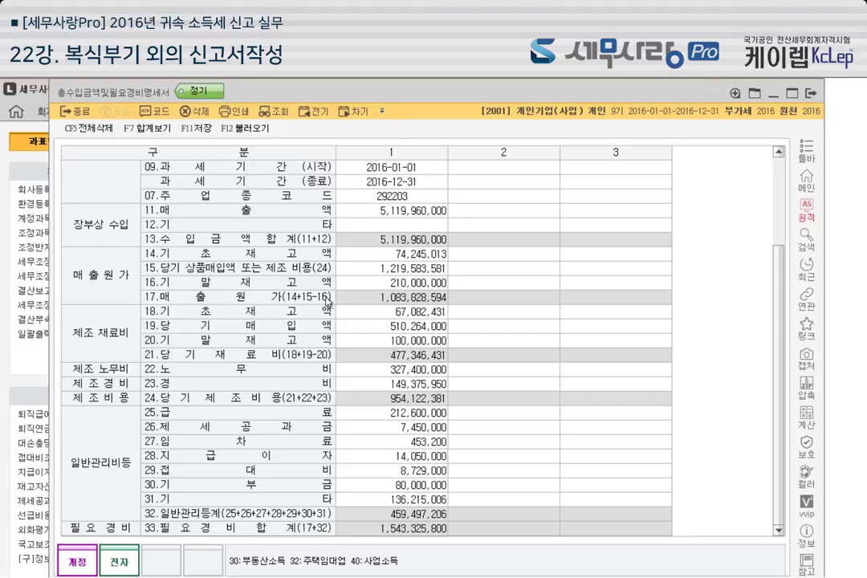
click(23, 159)
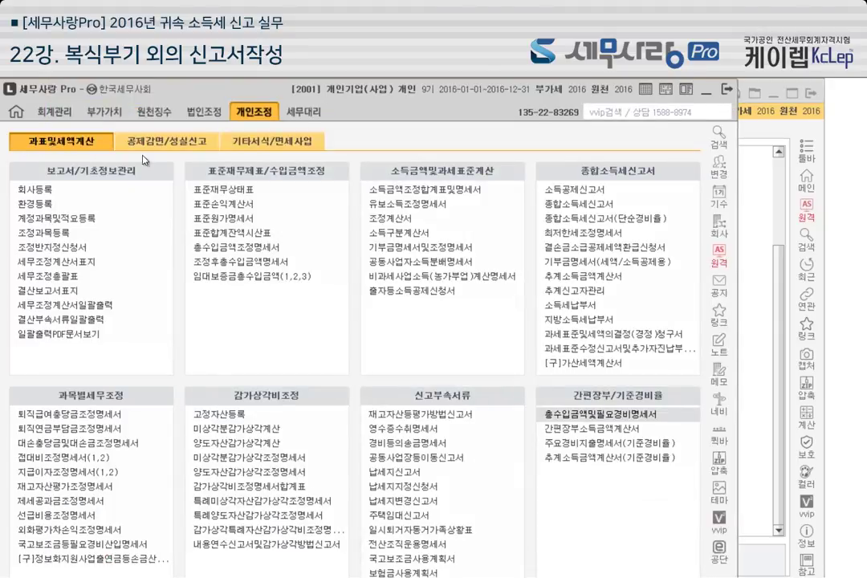
click(58, 114)
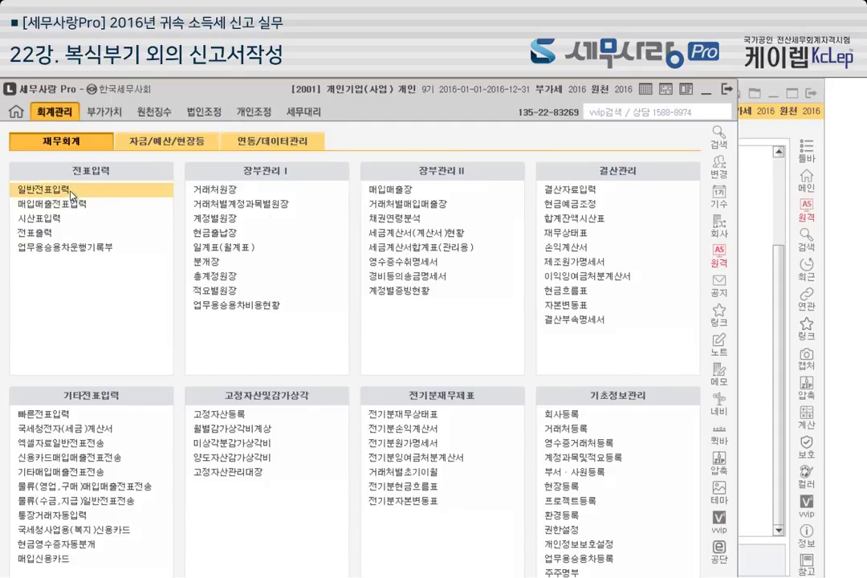
Look into 일반전표입력 in the accounting functions, close it, and return to the 총수입금액및필요경비명세서 form under 개인조정.
click(103, 194)
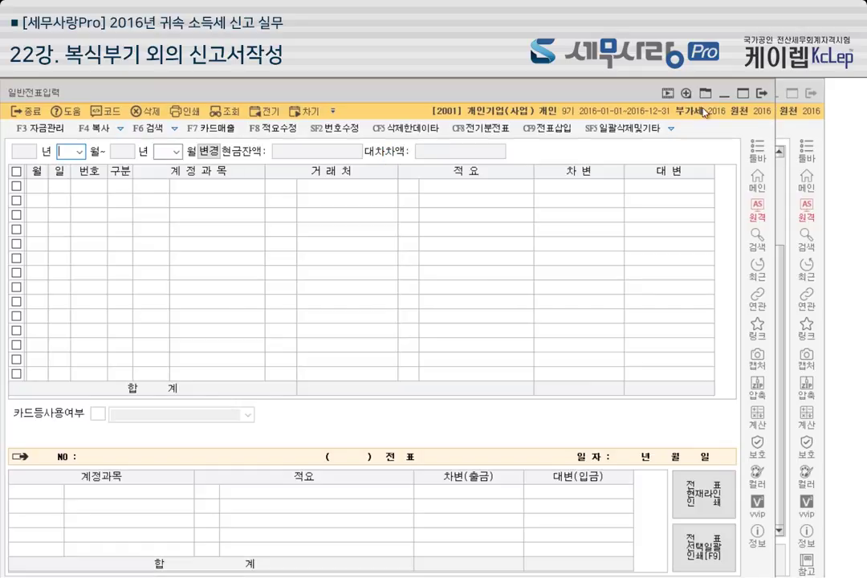
click(761, 94)
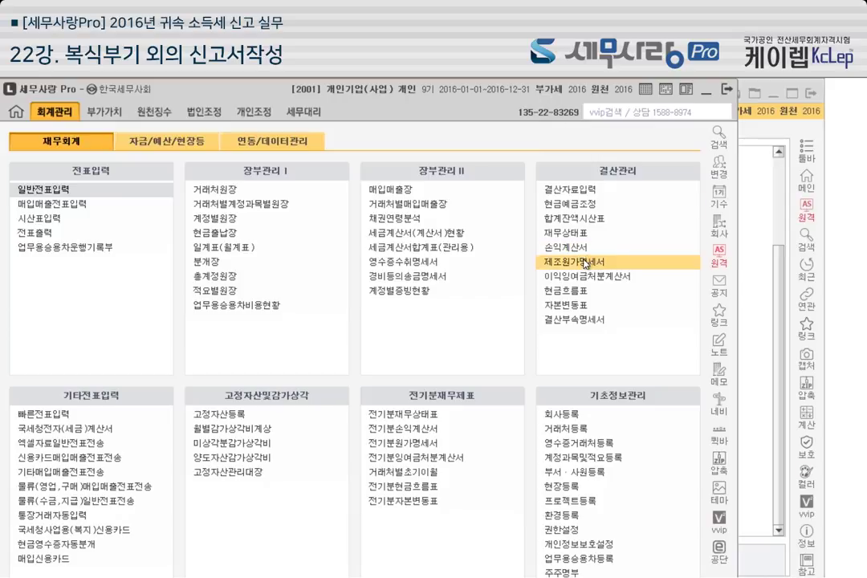
click(253, 112)
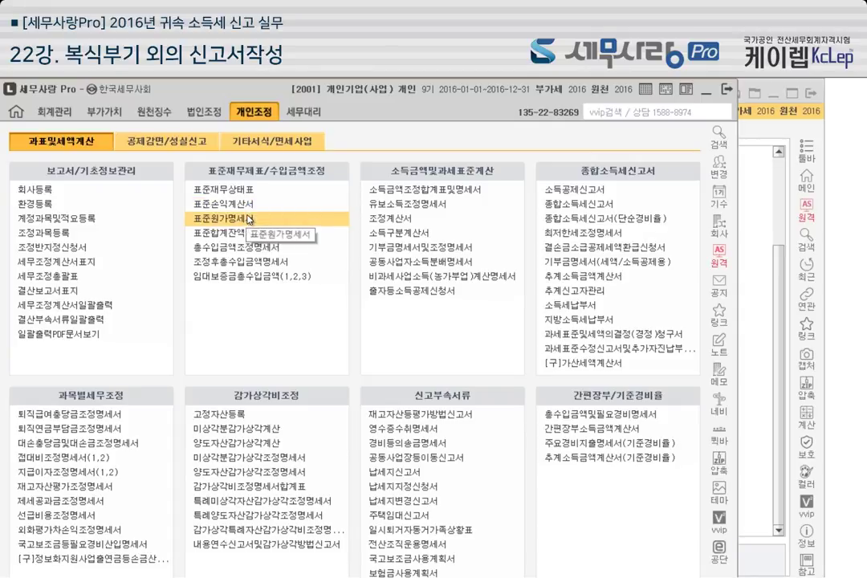
click(603, 426)
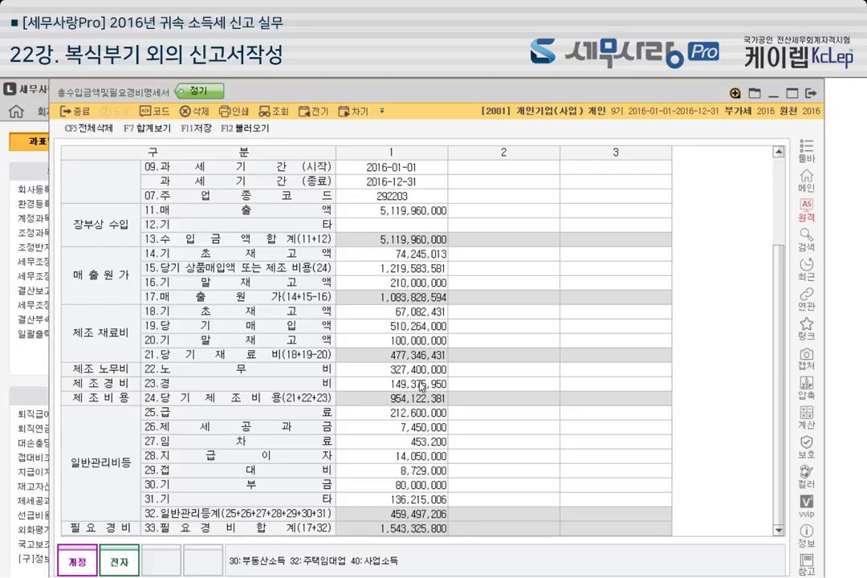
Show the totals by income type in the 총수입금액및필요경비명세서, hide them again, and close the form without saving.
click(135, 128)
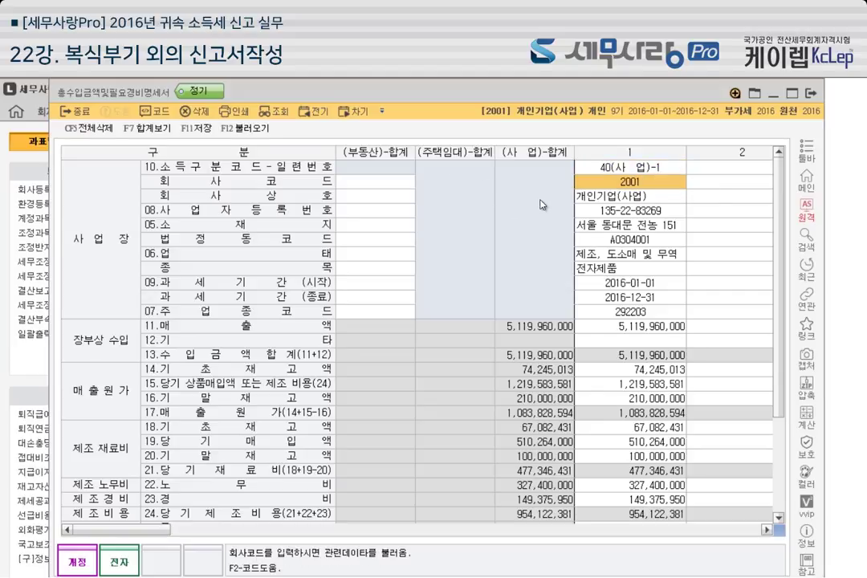
key(Return)
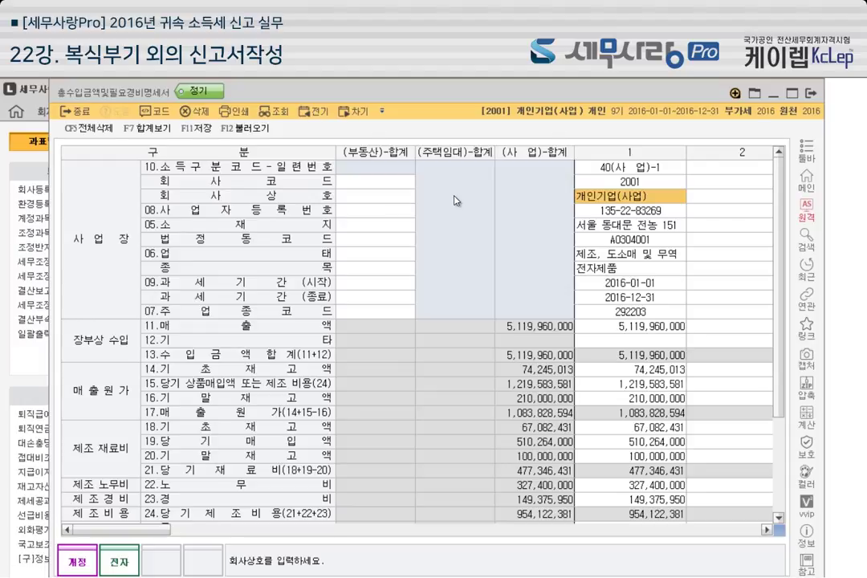
click(167, 130)
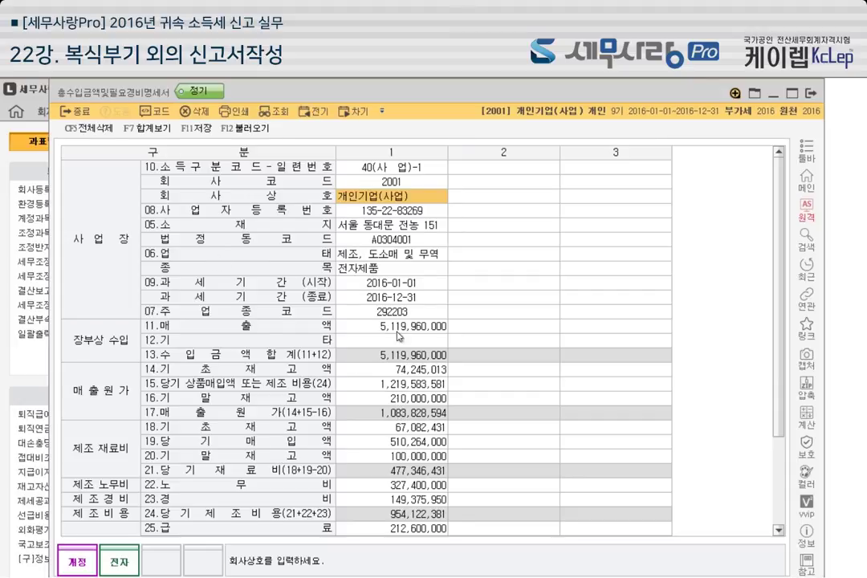
click(814, 95)
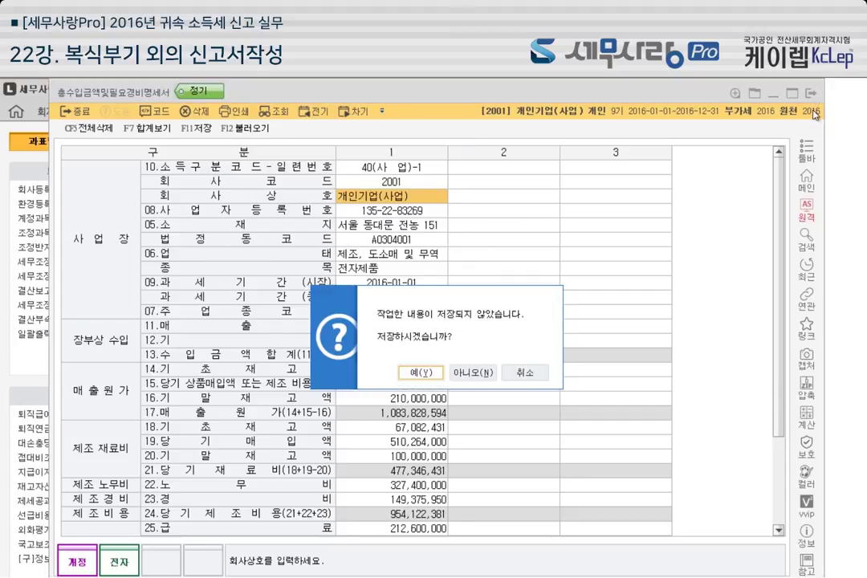
click(464, 374)
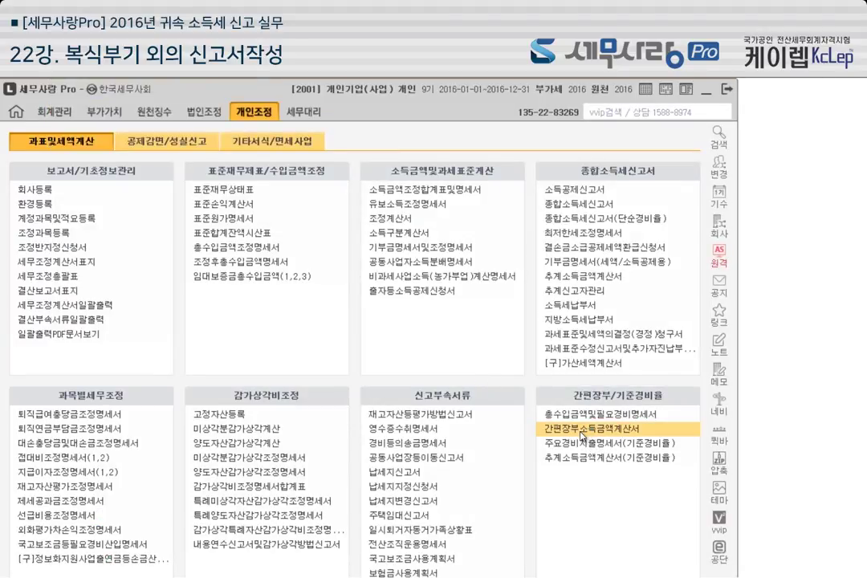
Open the 간편장부소득금액계산서 and load the first business's book revenue and necessary expenses into it.
click(582, 434)
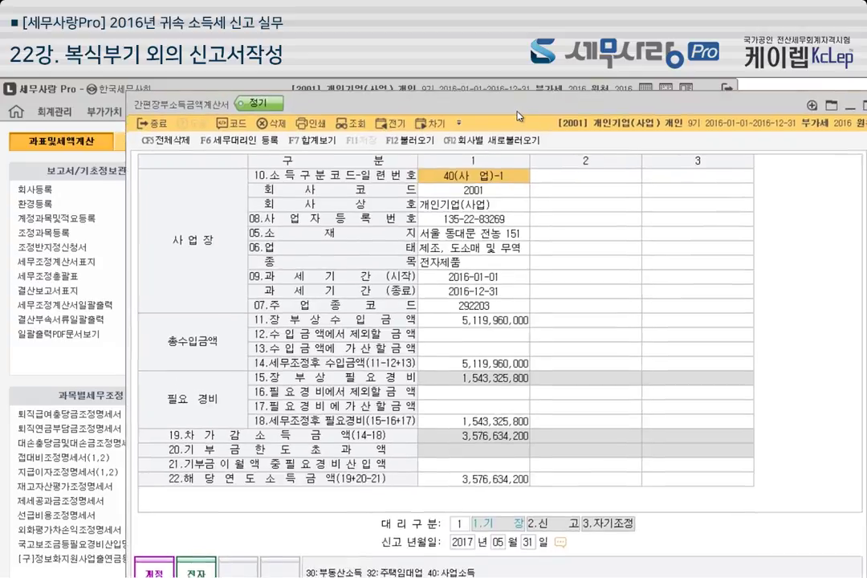
click(408, 136)
click(592, 380)
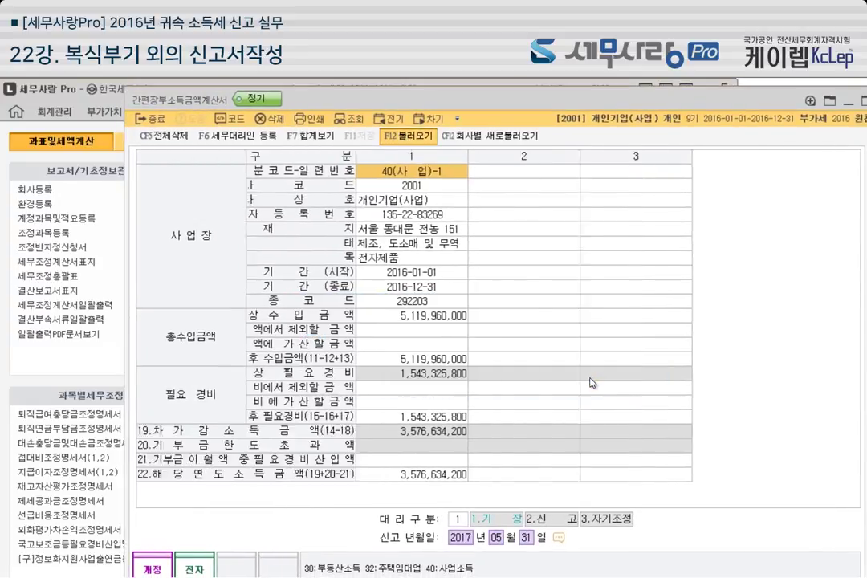
key(F7)
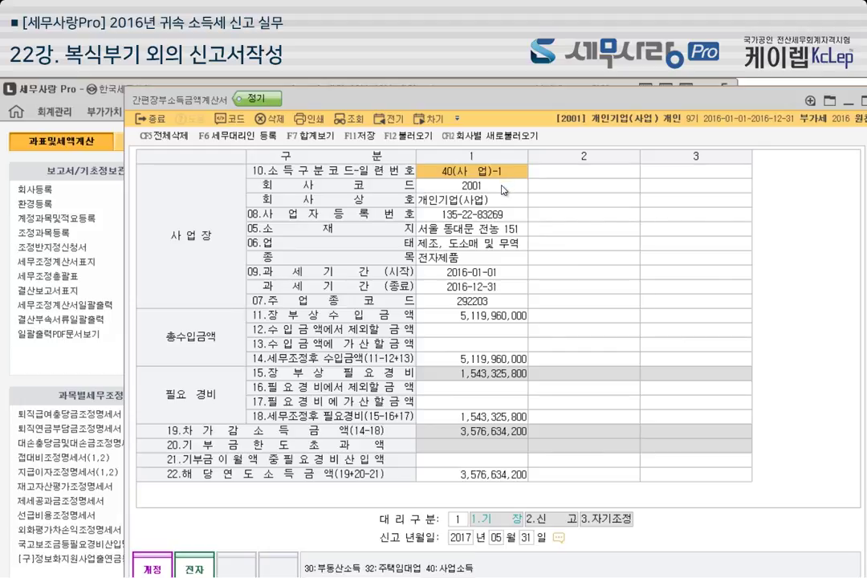
Examine the first business's book revenue, necessary expenses and excess donations, and the rows for excluding or adding amounts.
click(460, 302)
key(Return)
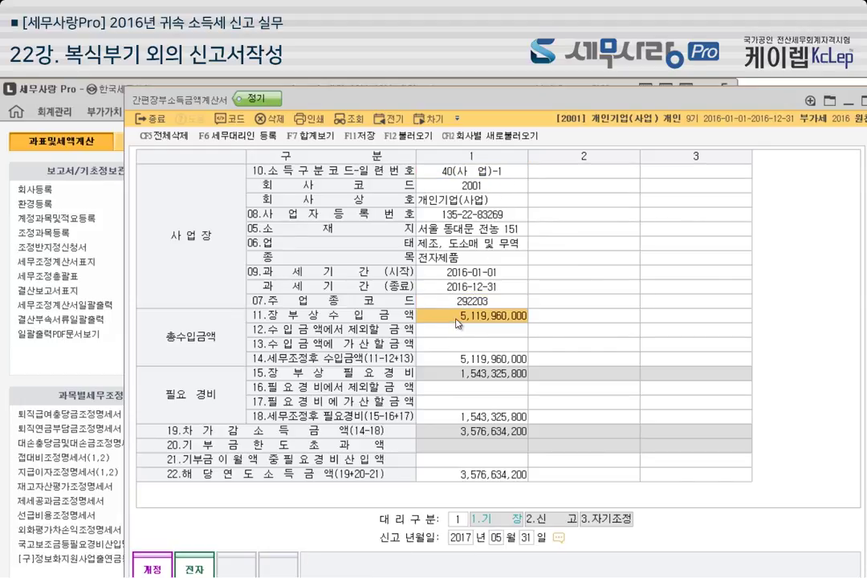
click(489, 376)
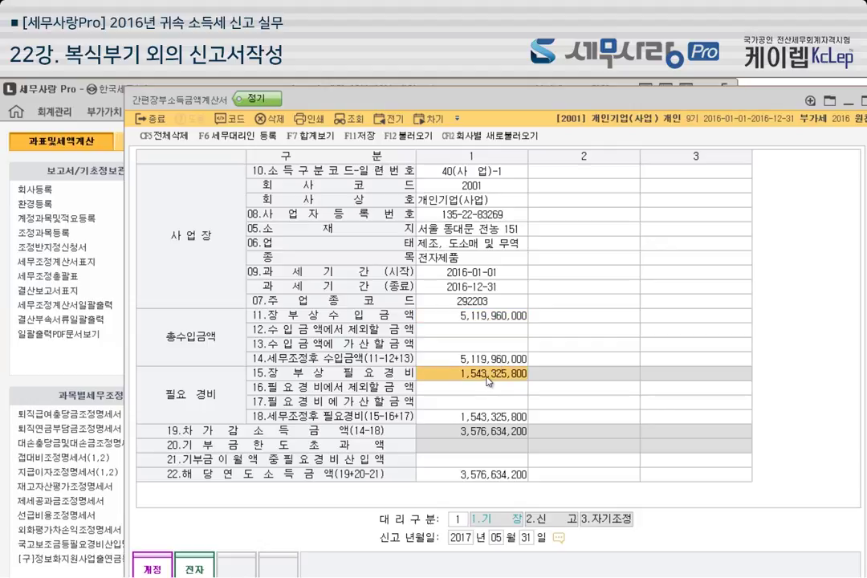
click(472, 425)
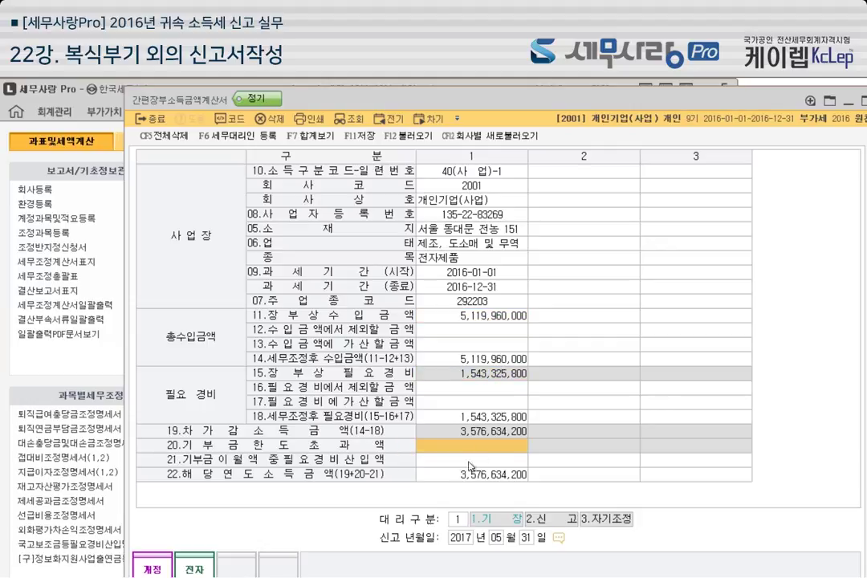
click(469, 331)
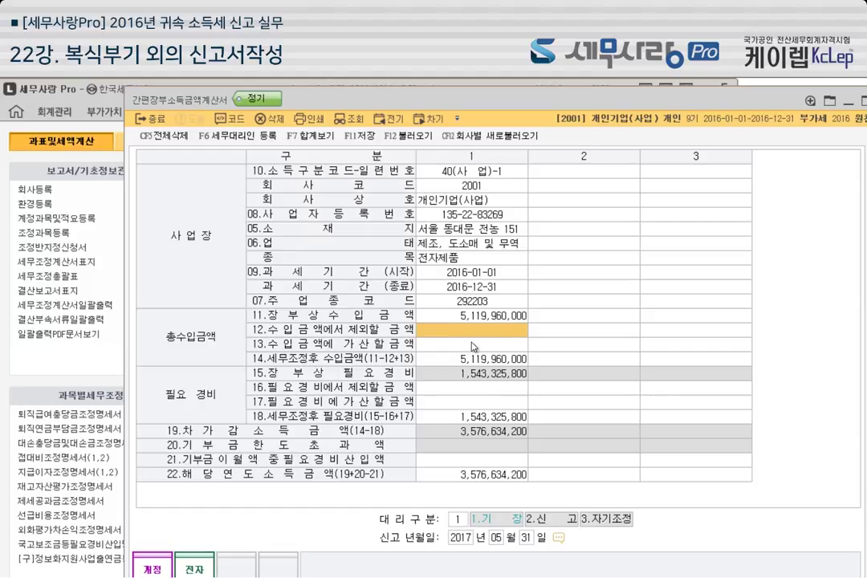
click(469, 347)
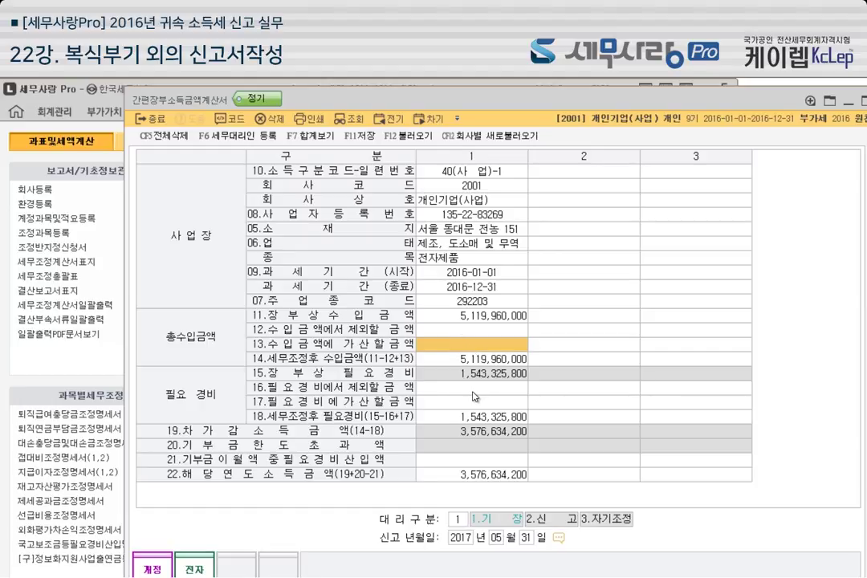
click(434, 391)
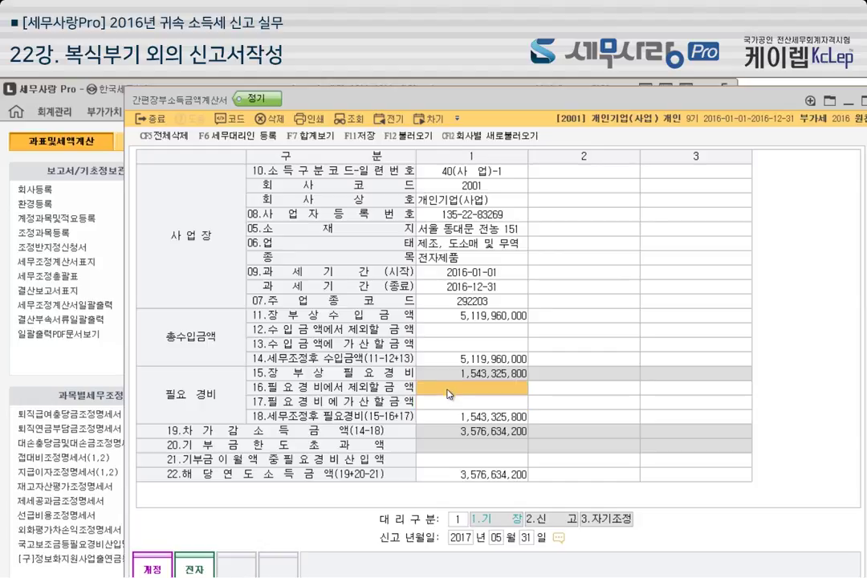
Look up the revenue adjustment forms among the 개인조정 functions and compare them with the exclusion and addition rows of 간편장부소득금액계산서.
click(103, 138)
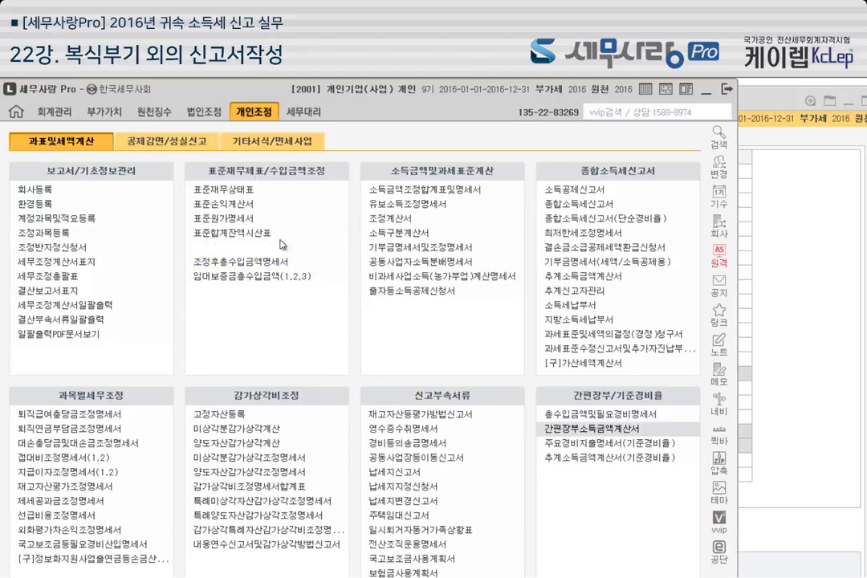
click(786, 197)
key(Up)
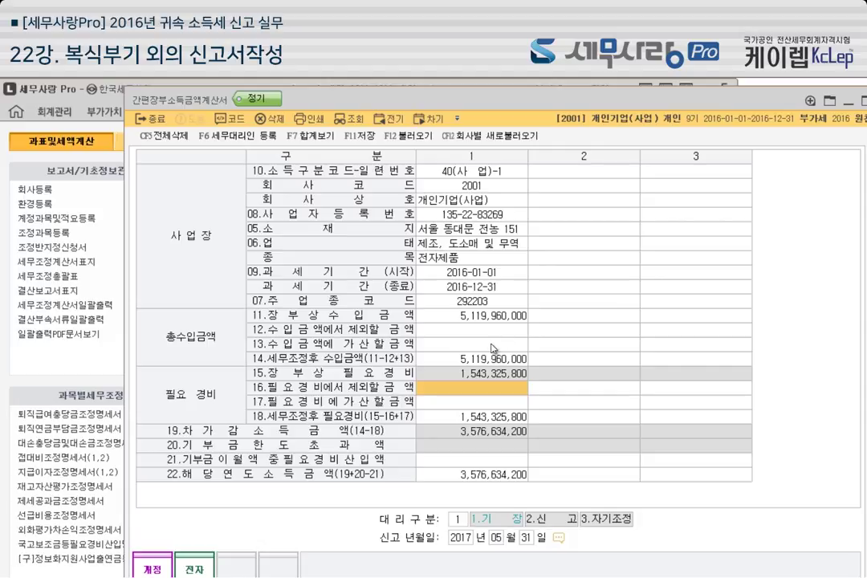
key(Up)
key(Down)
click(183, 118)
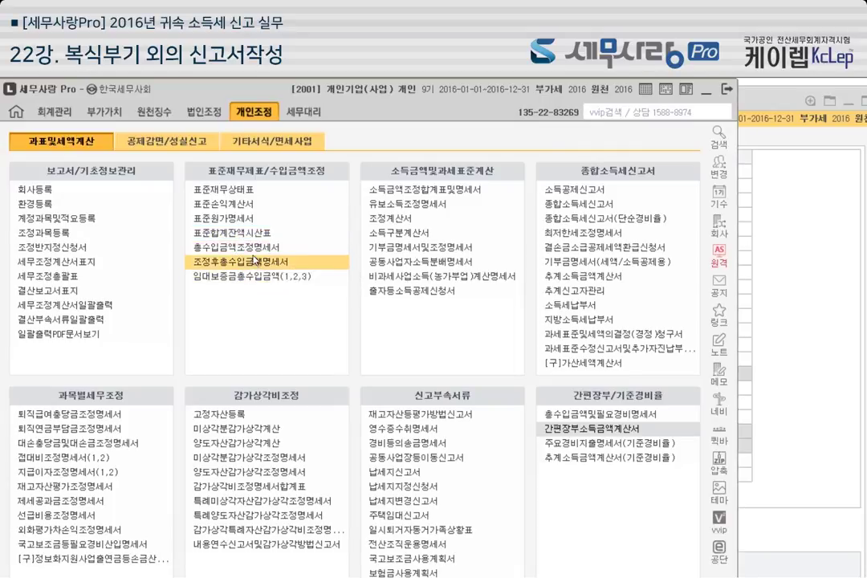
key(Return)
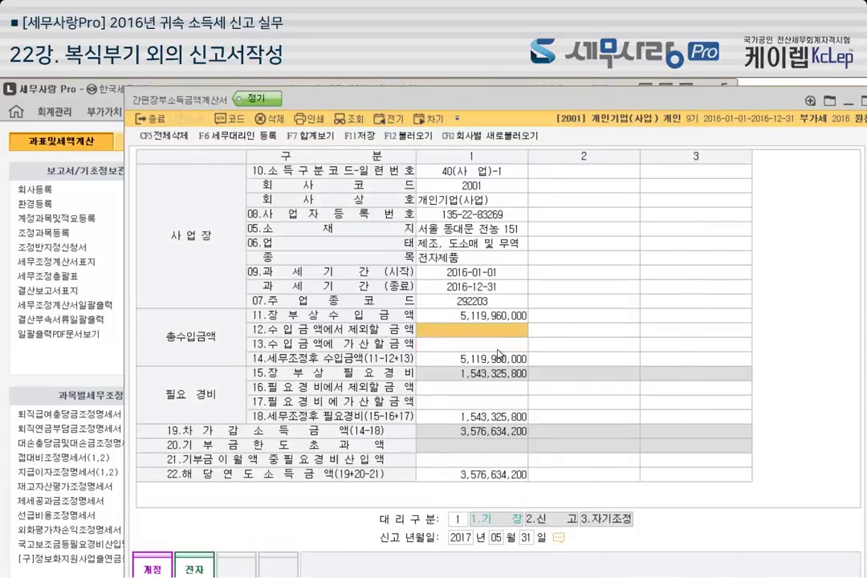
click(494, 403)
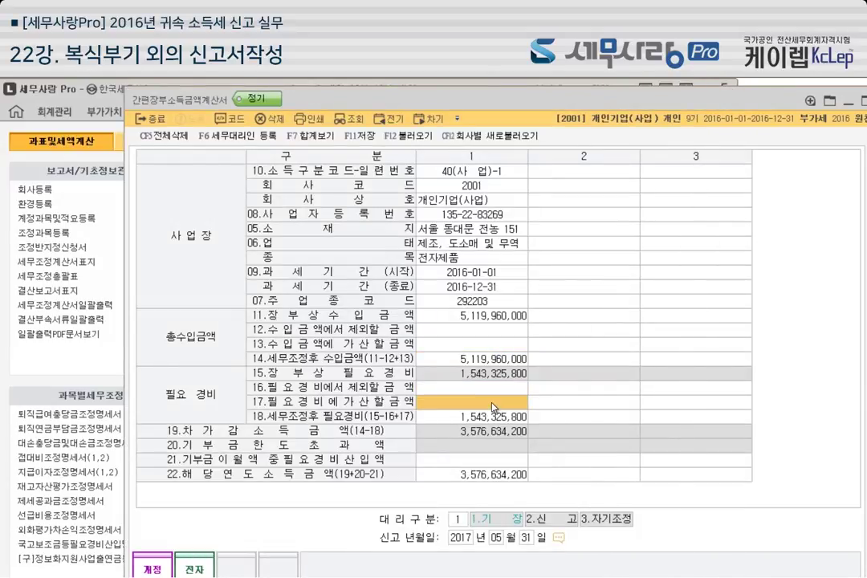
Set the first business's 12.수입금액에서 제외할 금액 to 30,000,000 and leave 13.수입금액에 가산할 금액 blank.
click(479, 330)
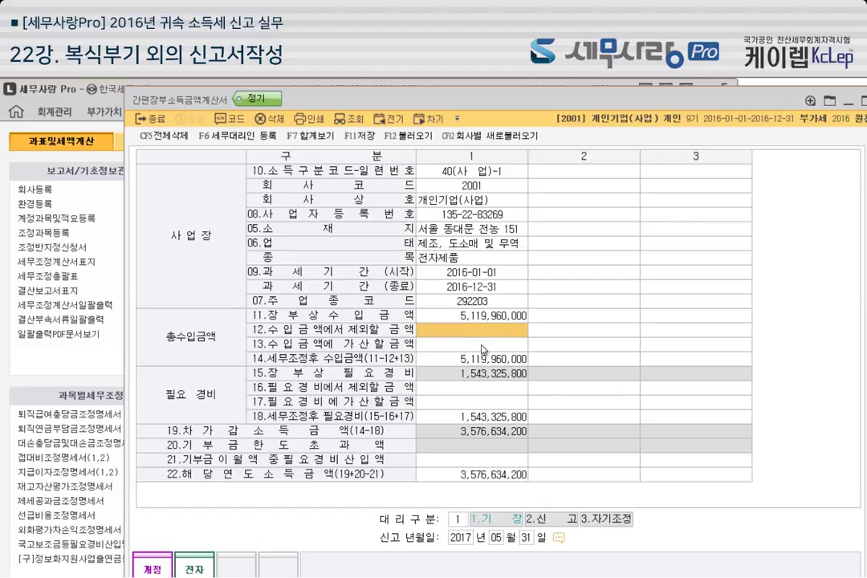
text(30000000)
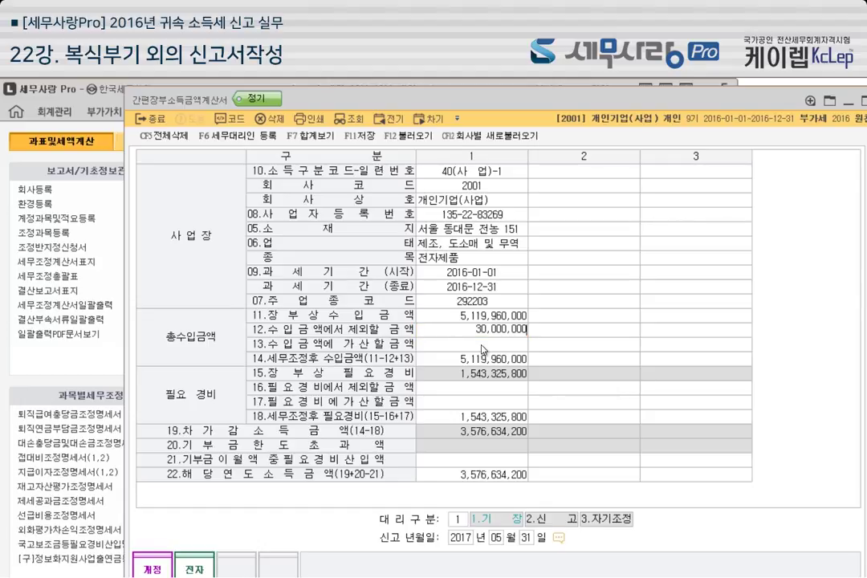
key(Return)
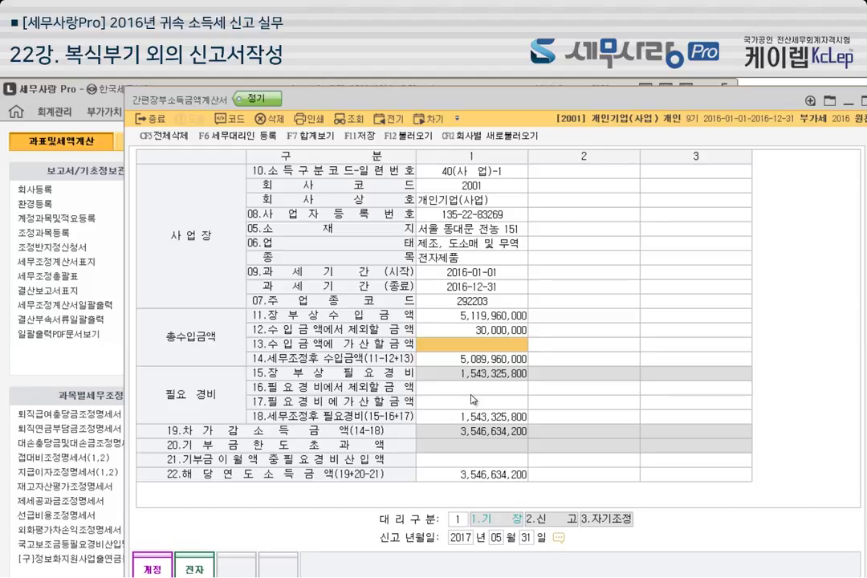
key(Return)
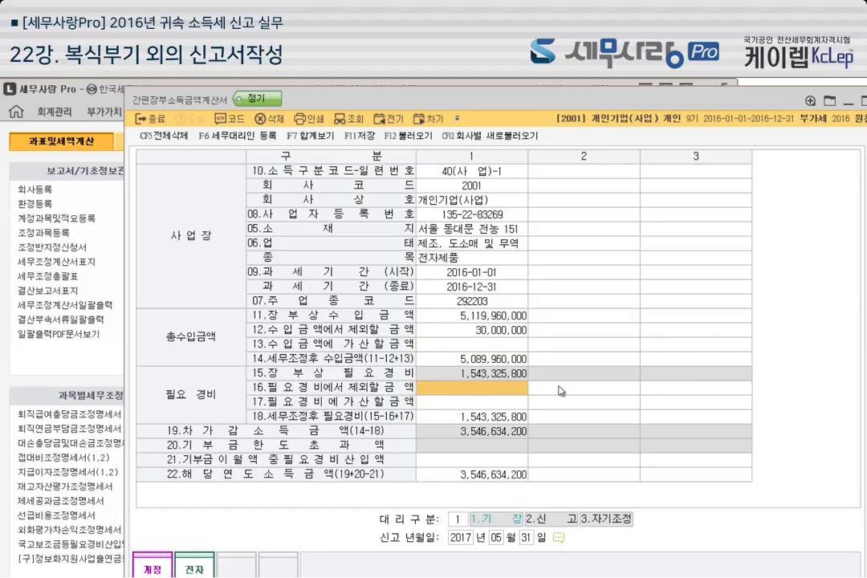
Enter 30,000,000 in 16.필요경비에서 제외할 금액 for the first business, and replace it with 5,000,000.
text(30,000,000)
key(Return)
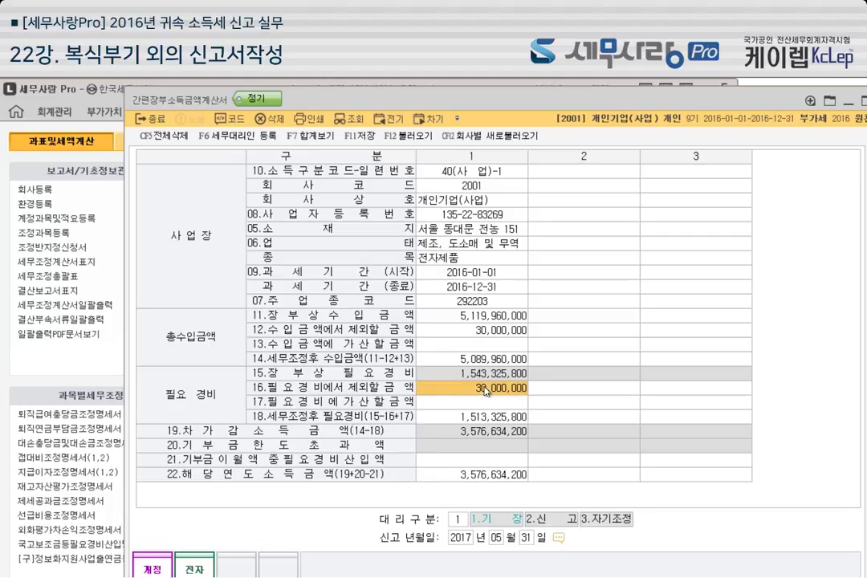
text(5000)
key(Return)
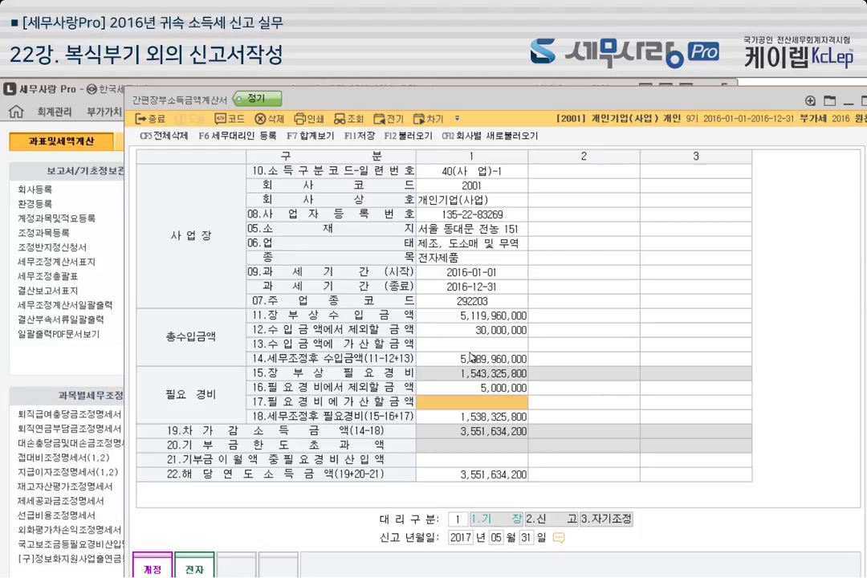
Go back to the excluded revenue row, close the 간편장부소득금액계산서, and open the 종합소득세신고서.
key(Up)
key(Up)
key(Up)
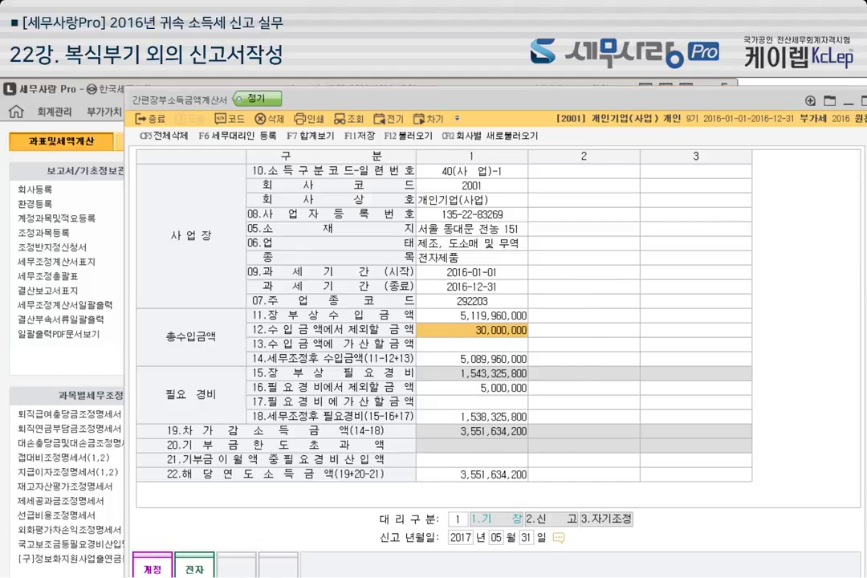
key(Escape)
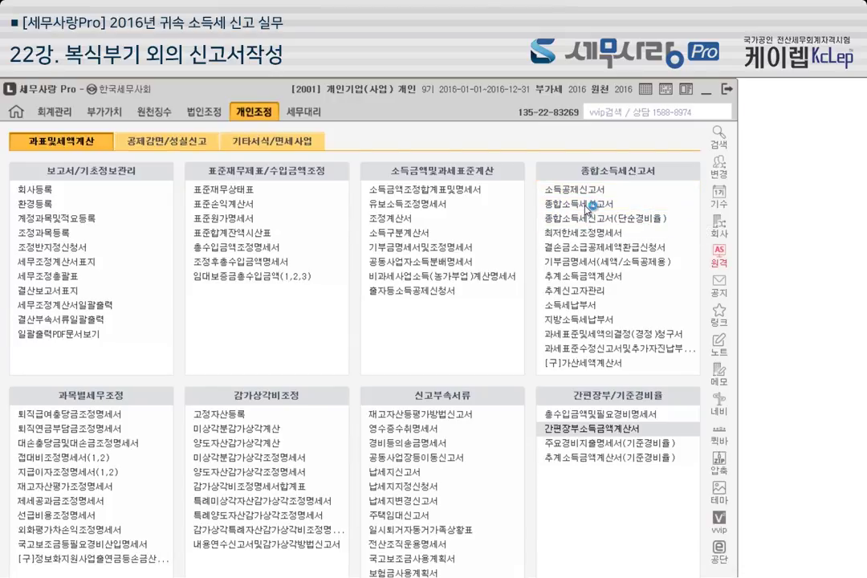
click(586, 206)
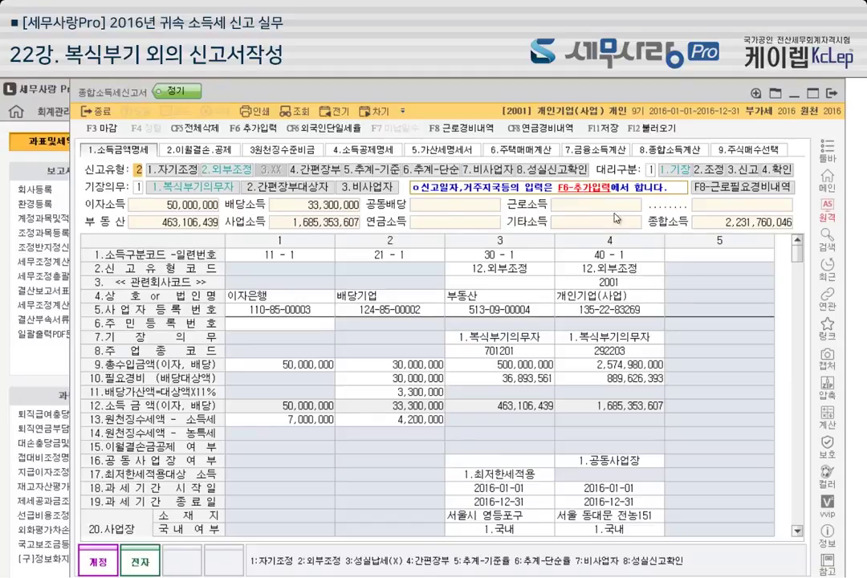
Add a business income entry with 소득구분코드 40, 신고유형코드 20.간편장부 and 관련회사코드 2001 in the fifth column of the return.
text(40 - 2)
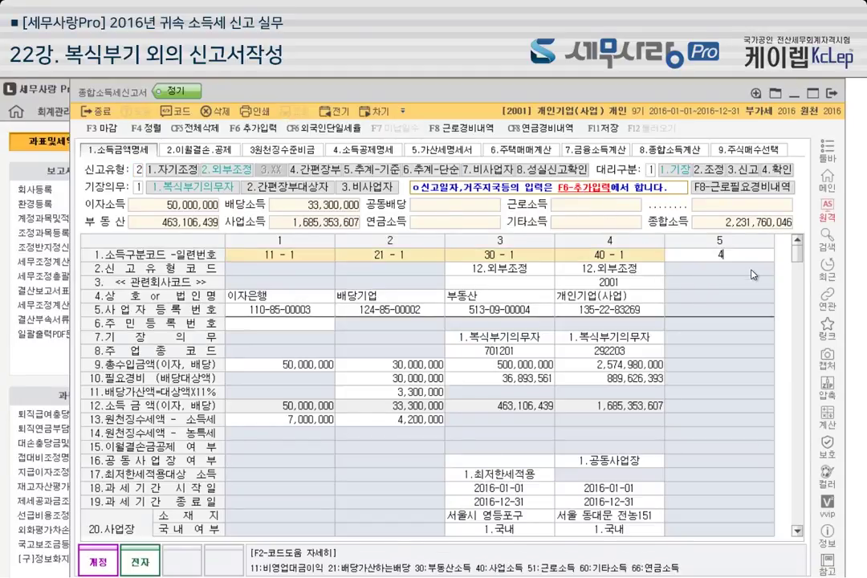
key(Return)
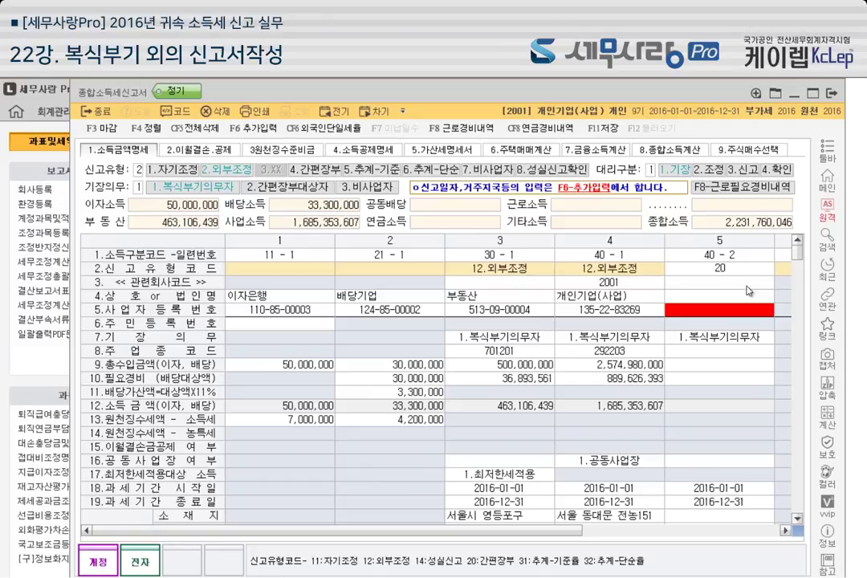
text(20)
key(Return)
text(2001)
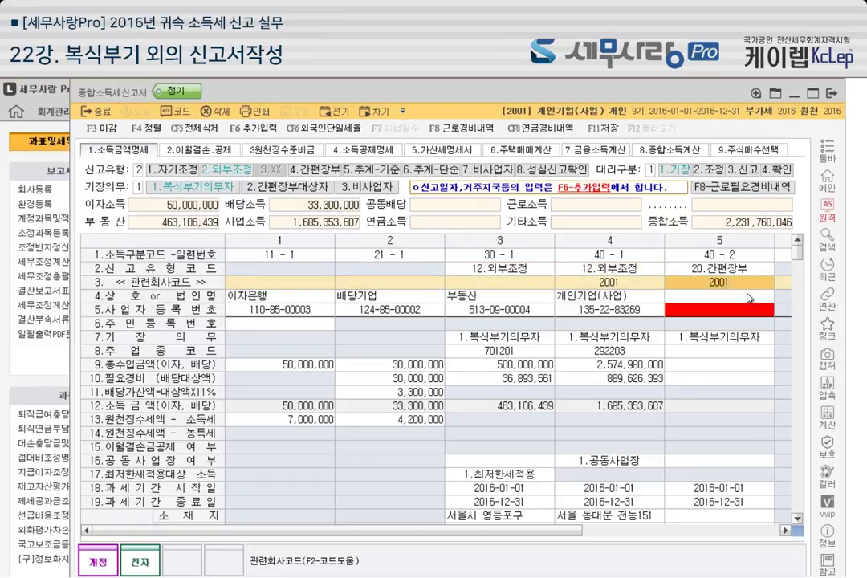
key(Return)
key(Return)
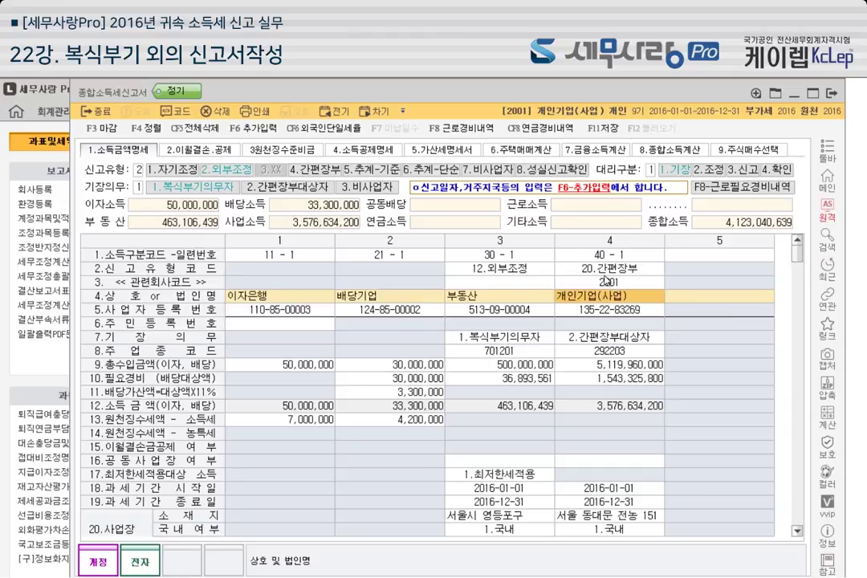
Check the business income column filled in from the 간편장부 forms, and close the 종합소득세신고서, saving its contents.
click(628, 416)
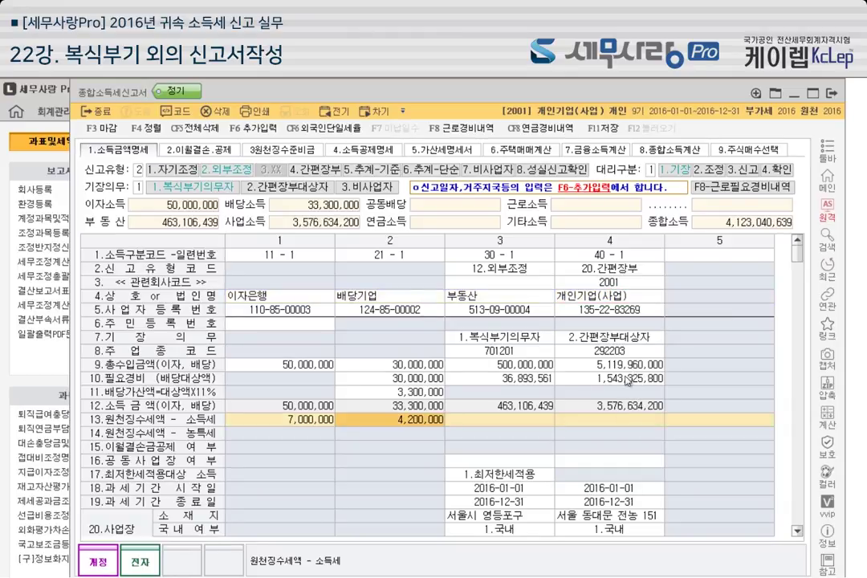
click(611, 348)
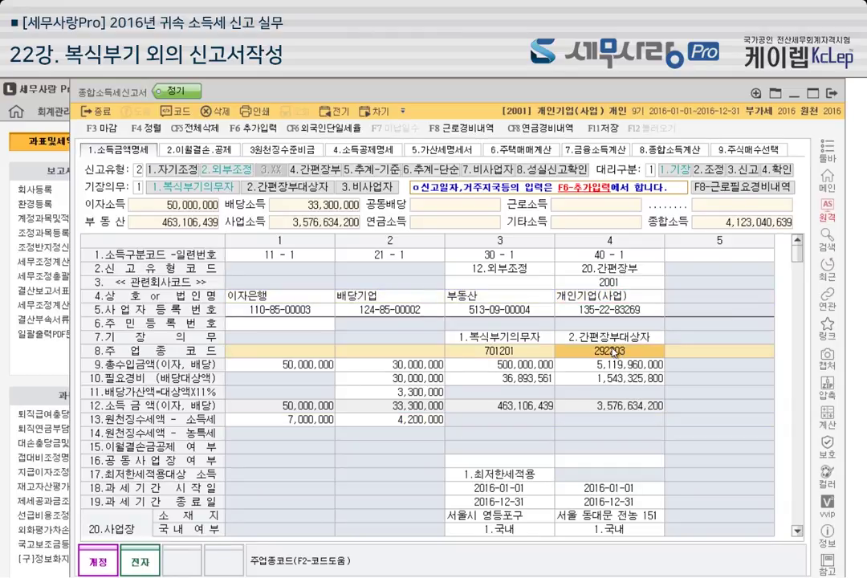
scroll(639, 472, down, 2)
scroll(536, 398, up, 2)
key(Escape)
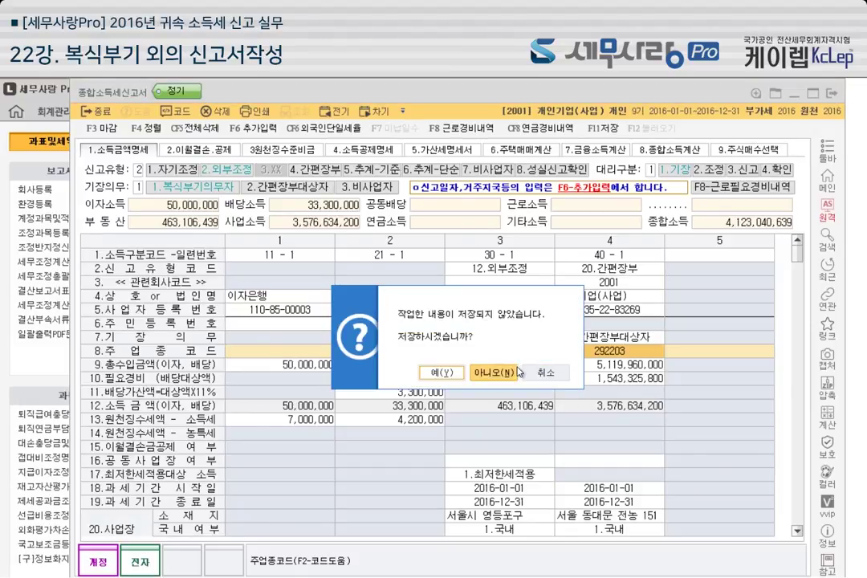
click(440, 371)
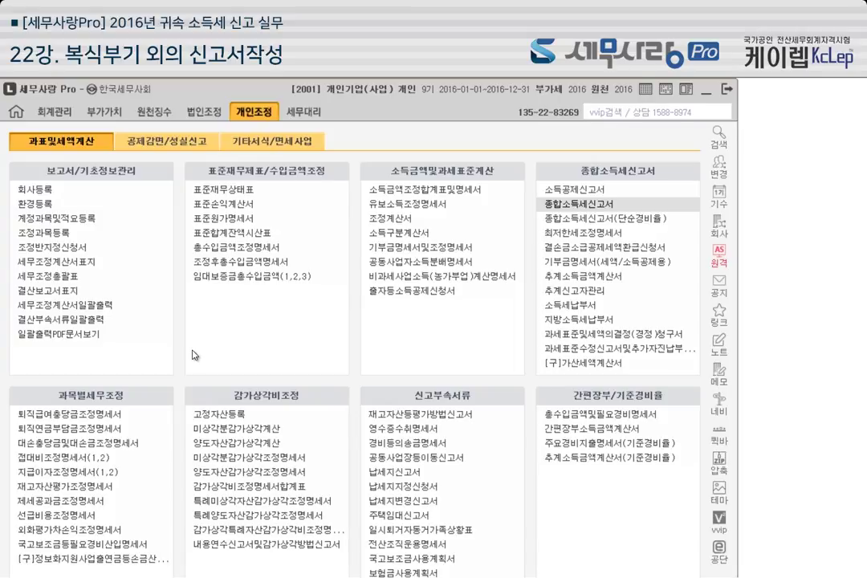
Open the 주요경비지출명세서(기준경비율) from the 개인조정 functions and load the current company's information into its first row.
click(104, 111)
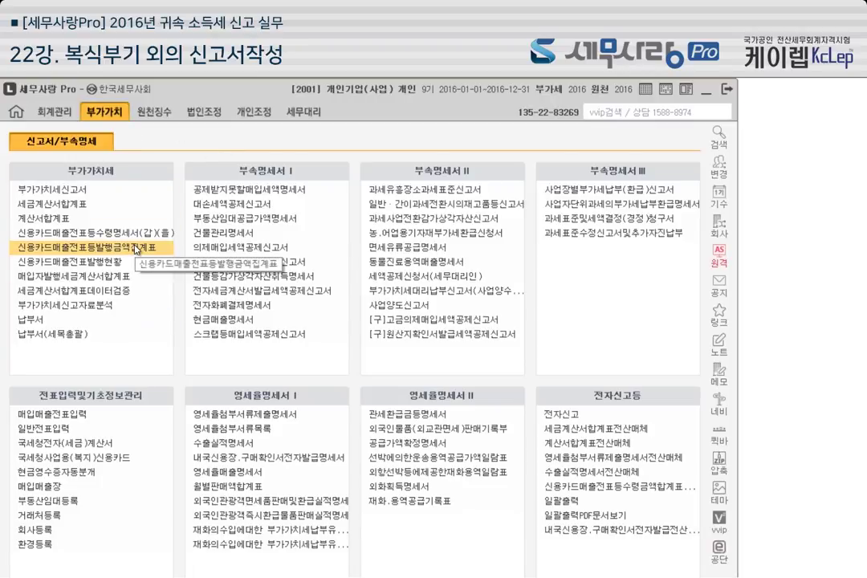
click(265, 119)
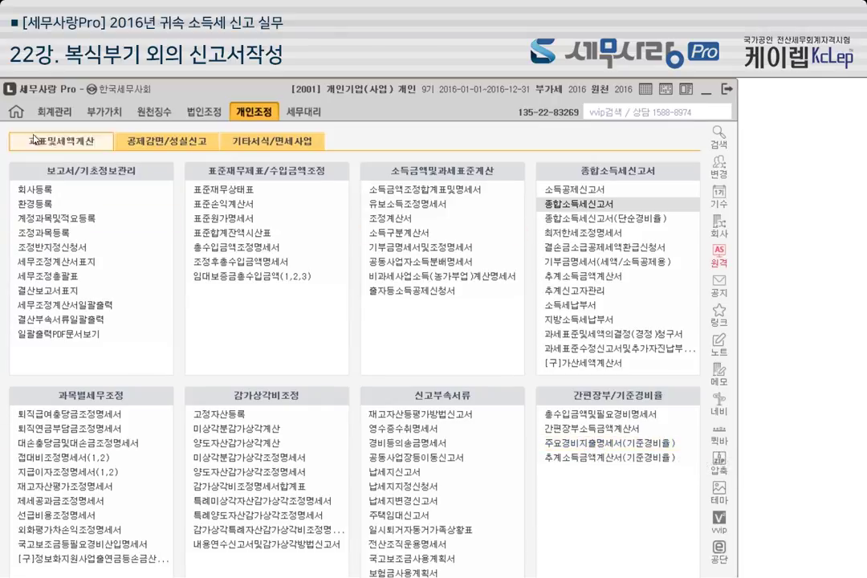
click(598, 443)
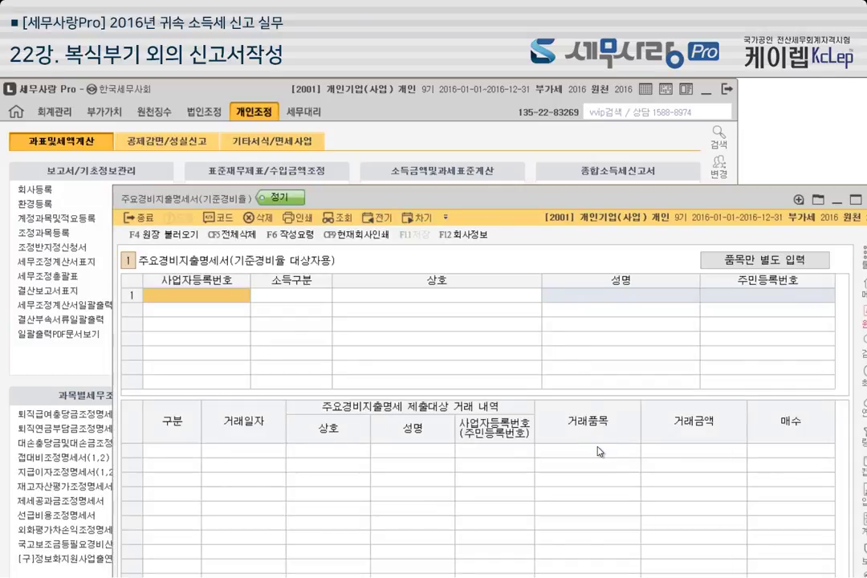
drag(512, 197, 494, 90)
double_click(495, 90)
drag(503, 198, 475, 94)
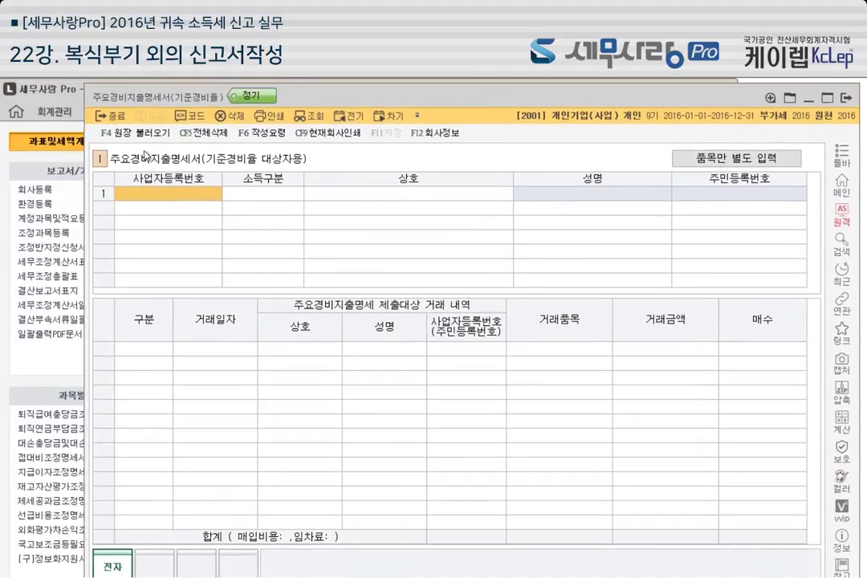
click(452, 138)
click(430, 311)
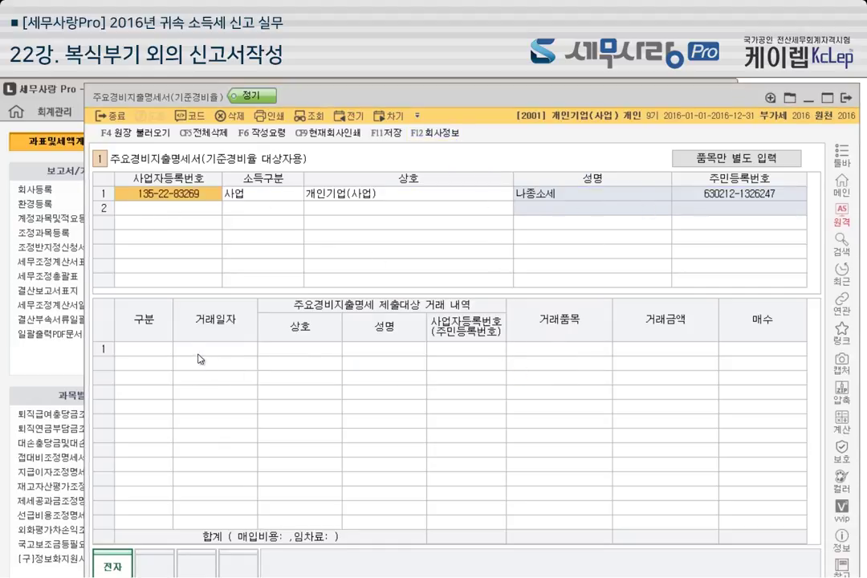
Try 매입비용 and 임차료 as the 구분 of the first transaction row, and close the 주요경비지출명세서 without saving.
click(155, 354)
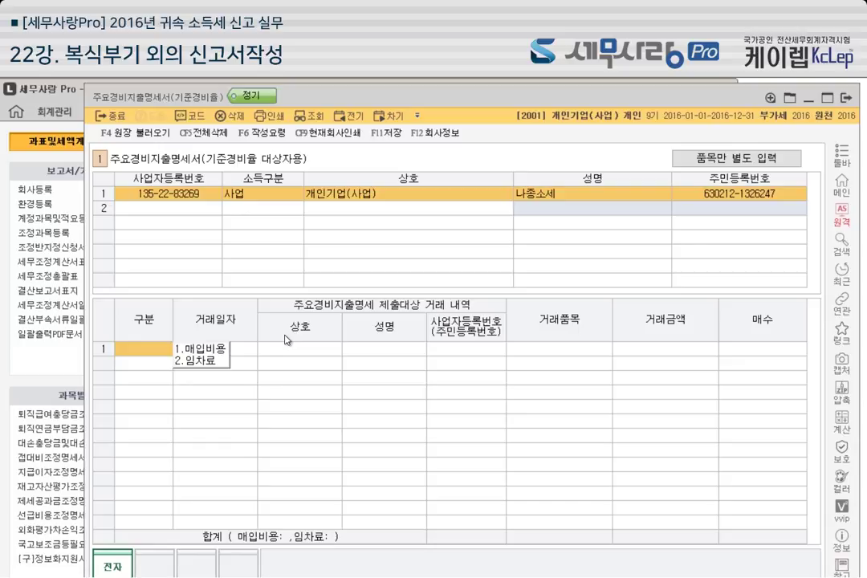
click(223, 351)
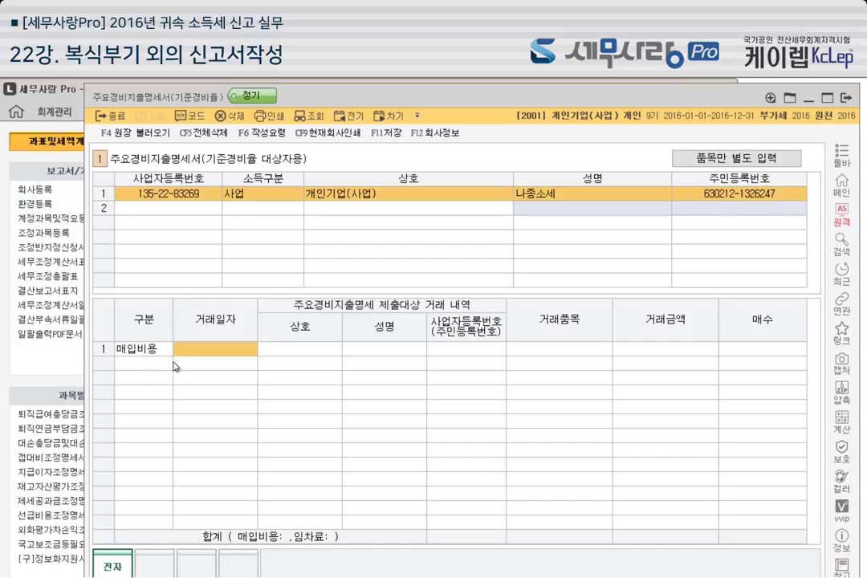
click(152, 349)
click(184, 364)
click(161, 354)
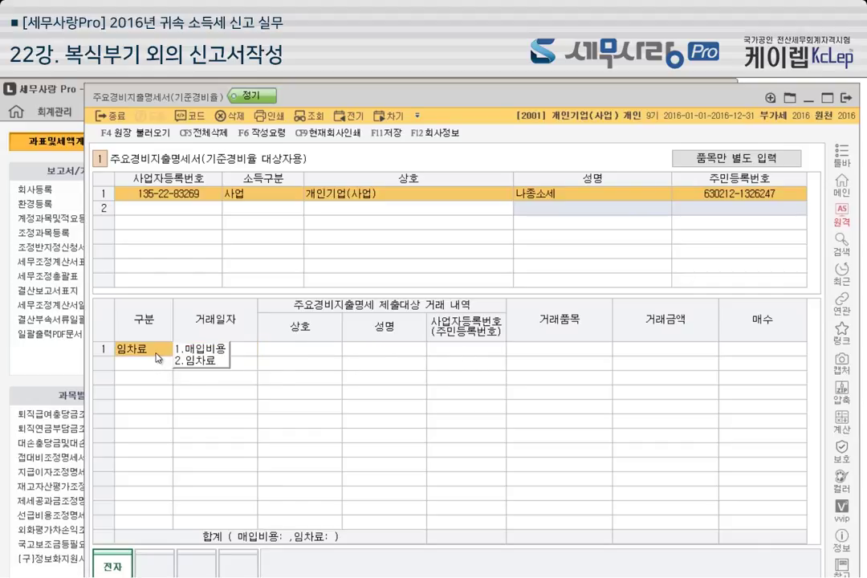
click(228, 351)
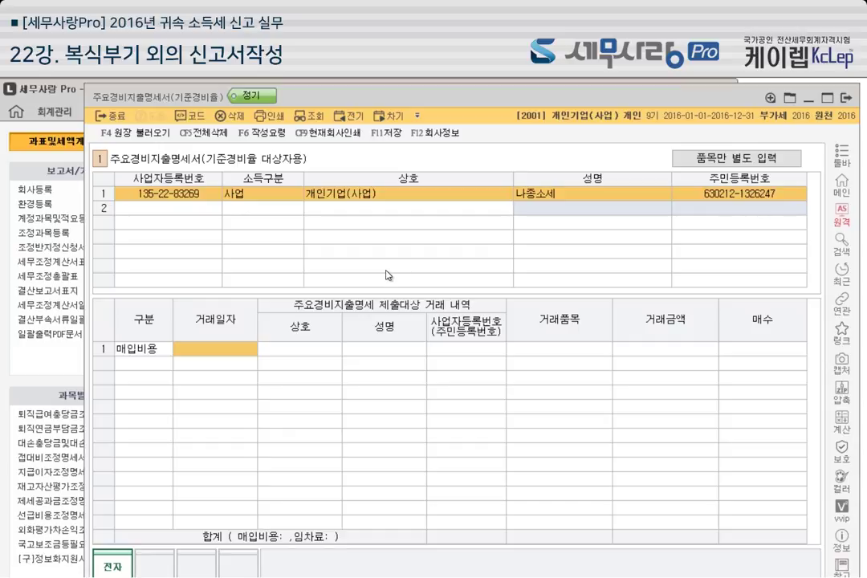
click(151, 348)
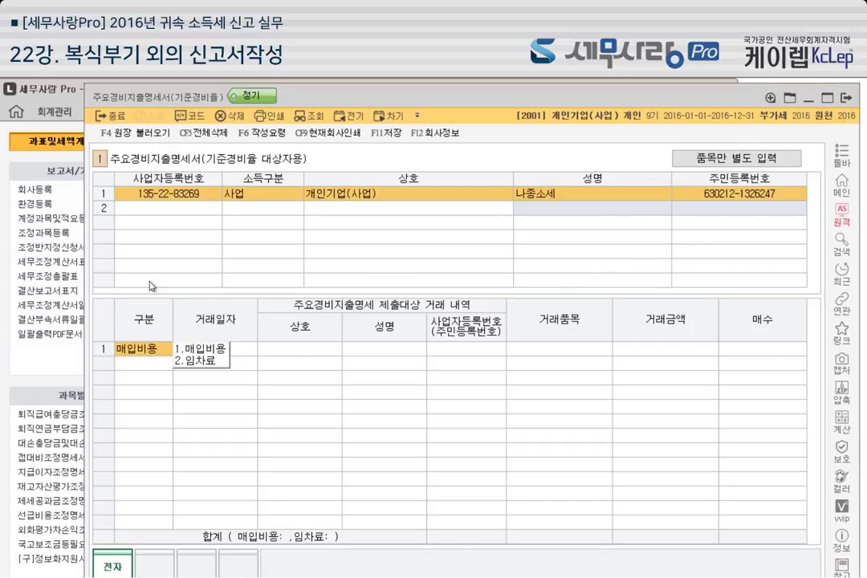
click(846, 99)
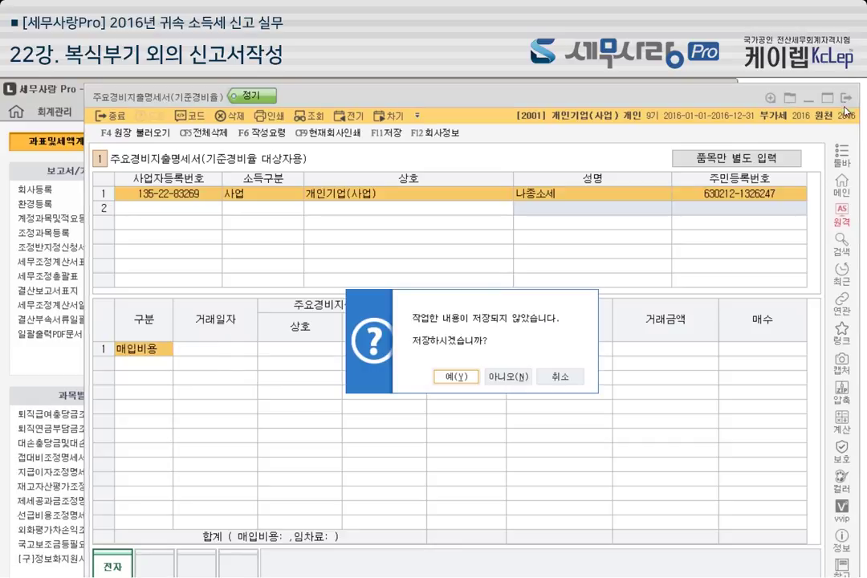
click(512, 376)
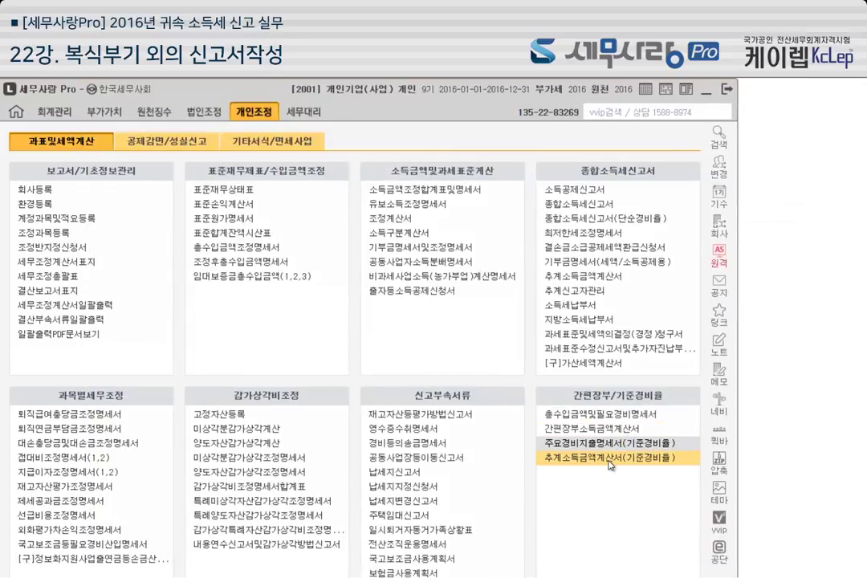
Open the 추계소득금액계산서(기준경비율) and call up the import of data from the 주요경비지출명세서(기준경비율), closing its prompt.
click(605, 463)
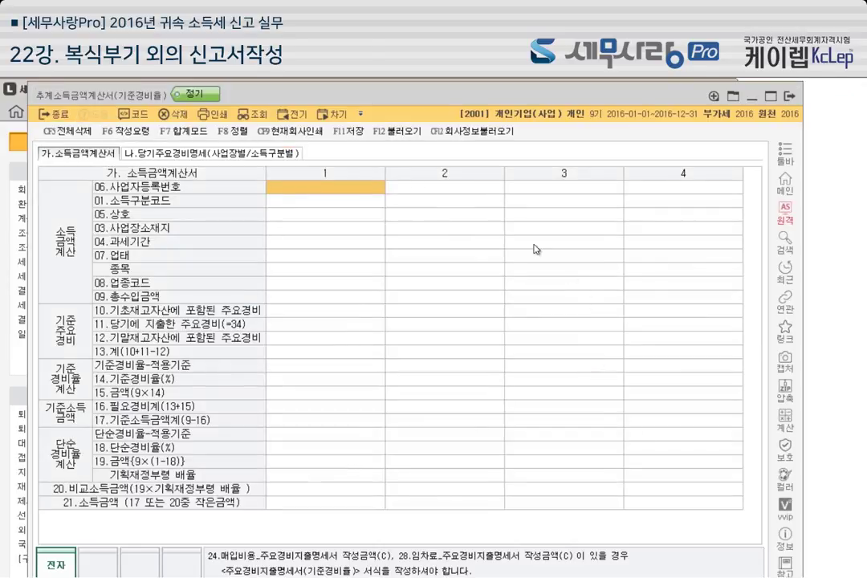
click(394, 142)
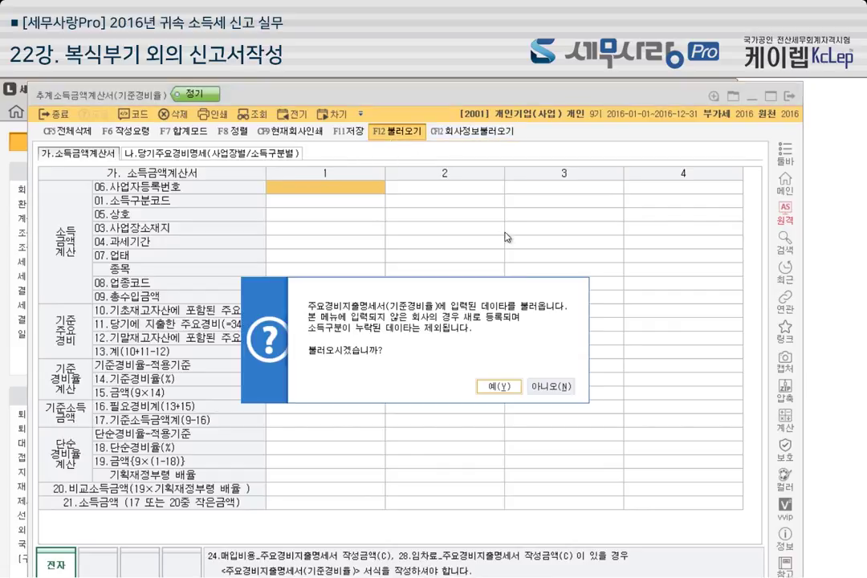
click(421, 329)
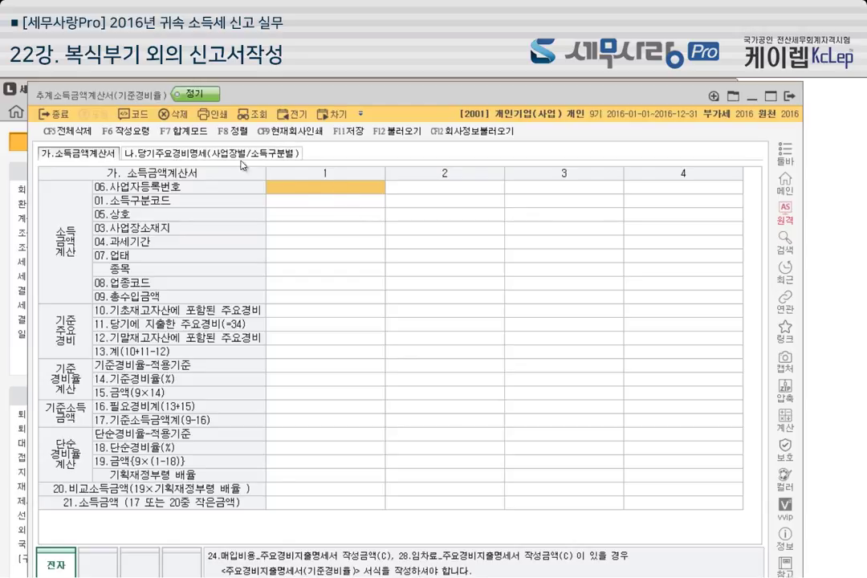
Examine the 주요경비지출명세서 작성금액(C) row in 당기주요경비명세 and locate the related form among the 간편장부/기준경비율 functions.
click(225, 153)
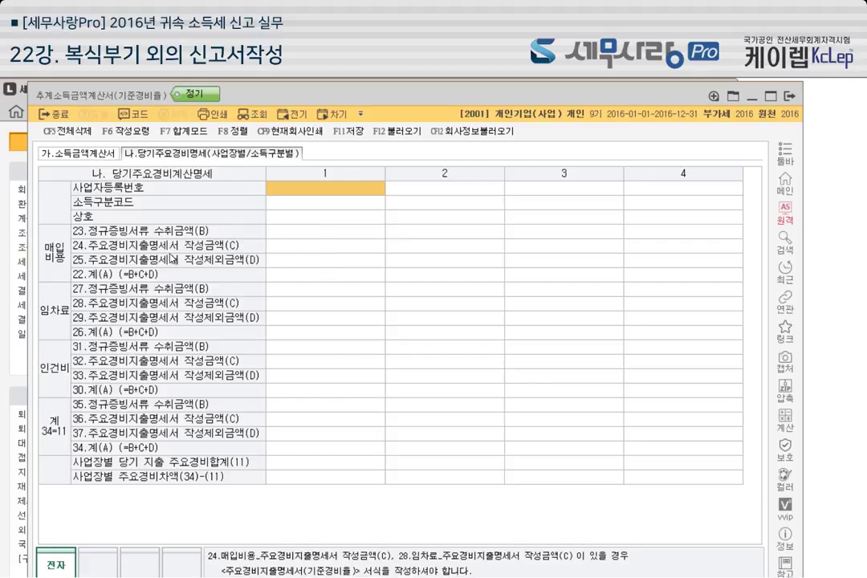
click(329, 246)
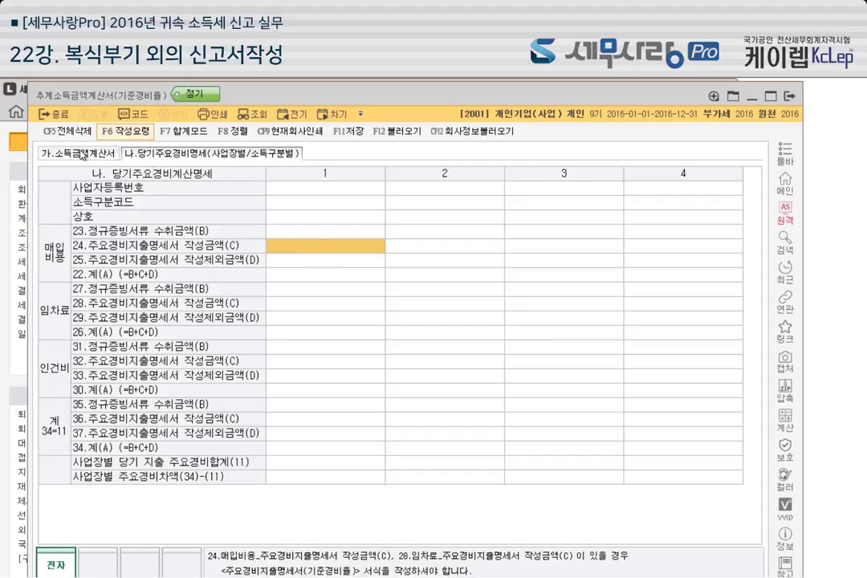
click(27, 374)
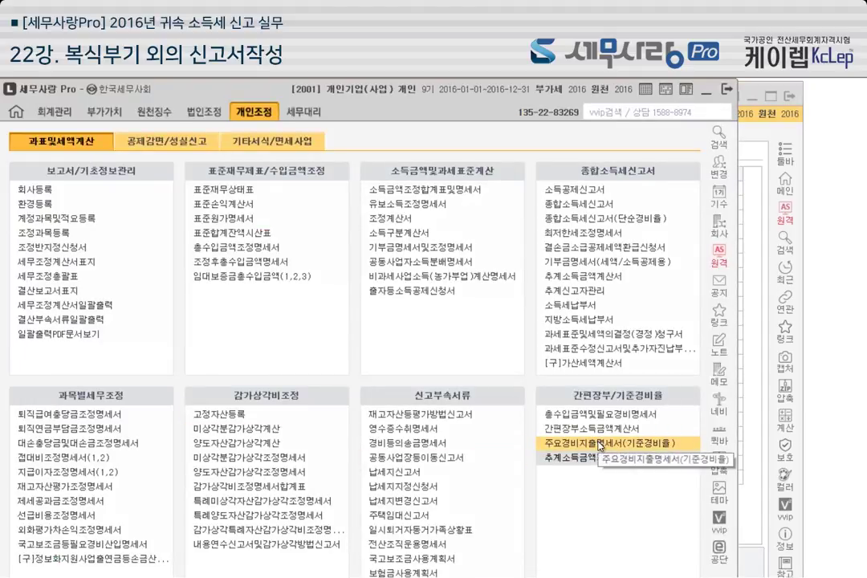
click(611, 457)
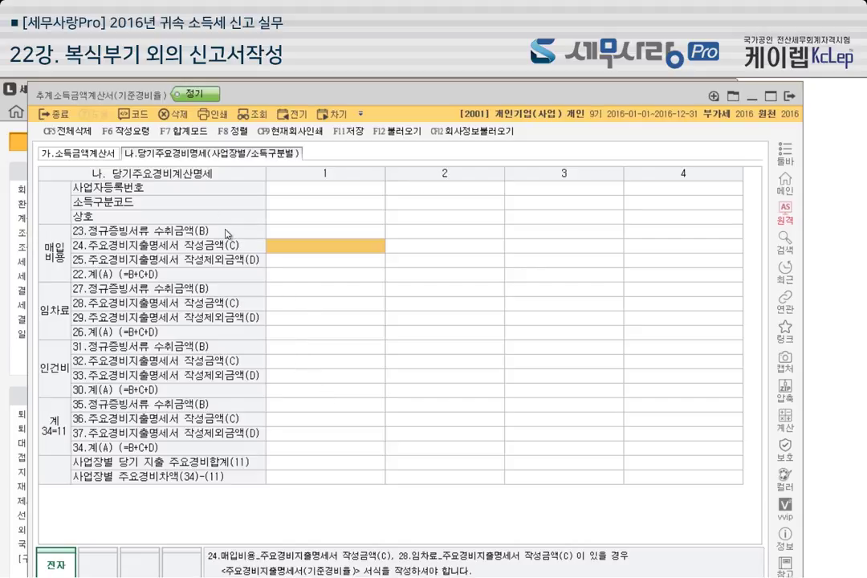
Enter a placeholder business registration number in the first column of 소득금액계산서 and set its 소득구분코드 to 40.
click(113, 160)
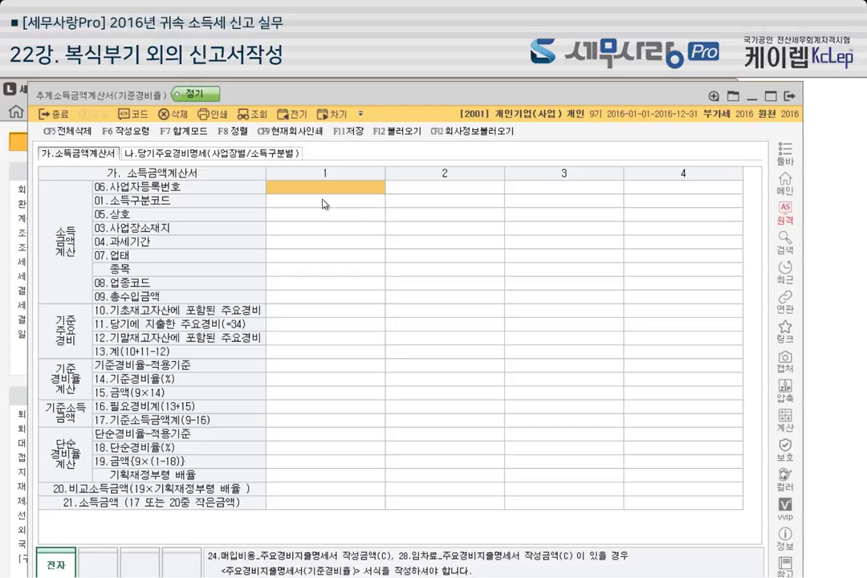
text(000000-00001)
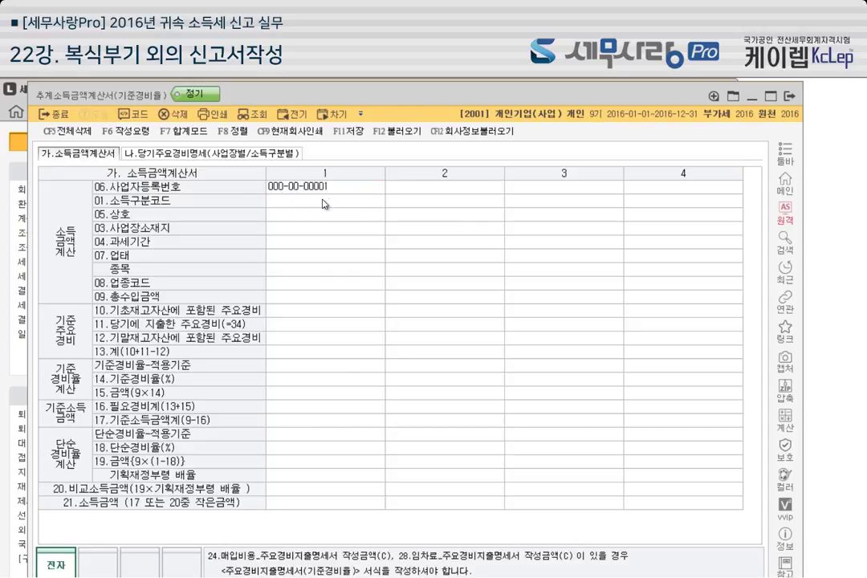
key(Return)
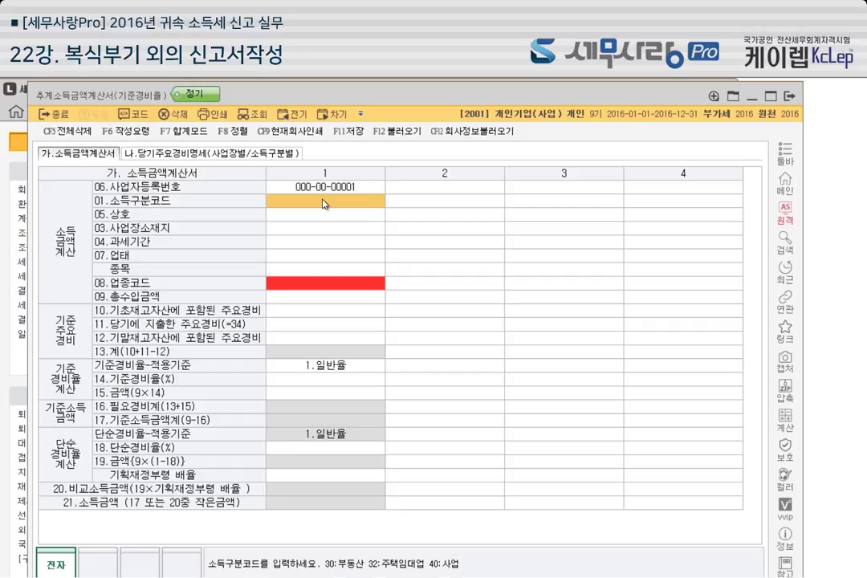
text(40)
key(Return)
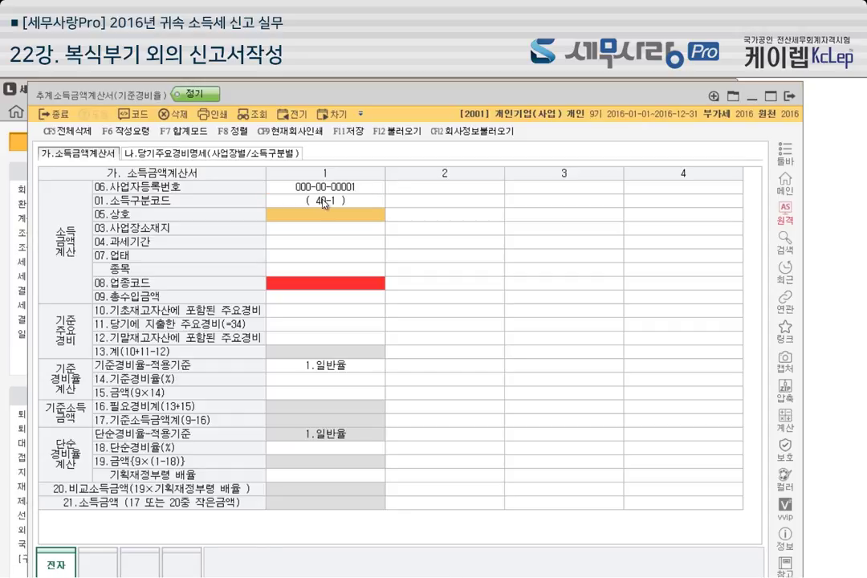
Set 05.상호 of the first business to 추계, correcting the mistyped characters.
key(Hangul)
text(축취)
key(BackSpace)
key(BackSpace)
key(BackSpace)
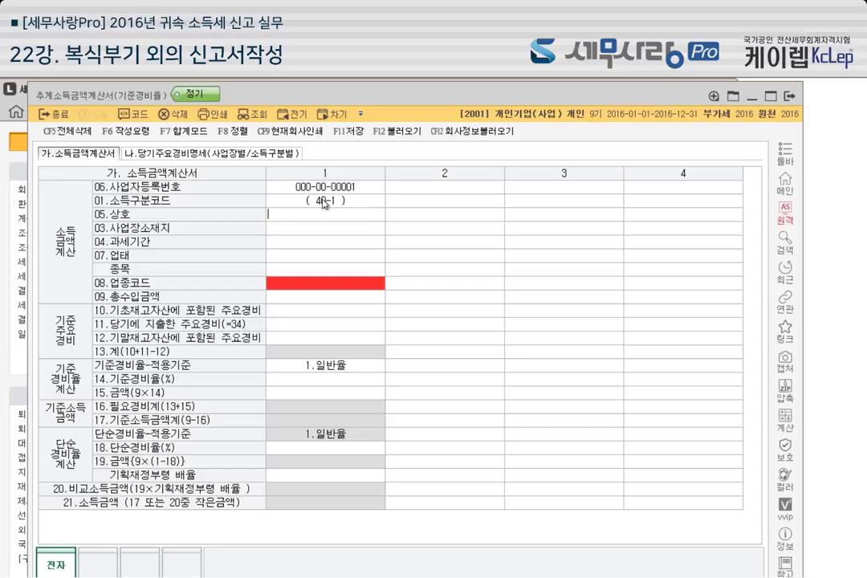
text(취)
key(BackSpace)
text(계)
key(Return)
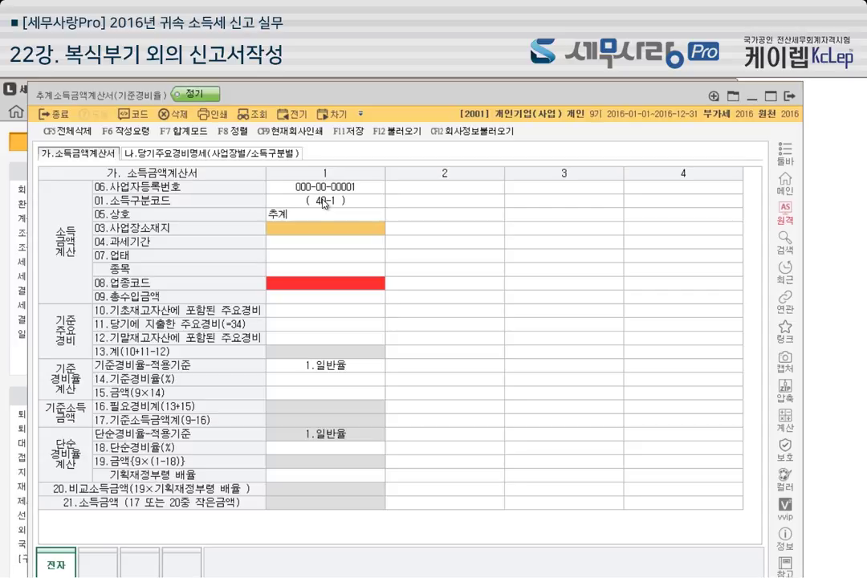
Look up the business type code list and set 08.업종코드 of the first business to 525101, 소매 / 전자상거래업.
key(Return)
key(Return)
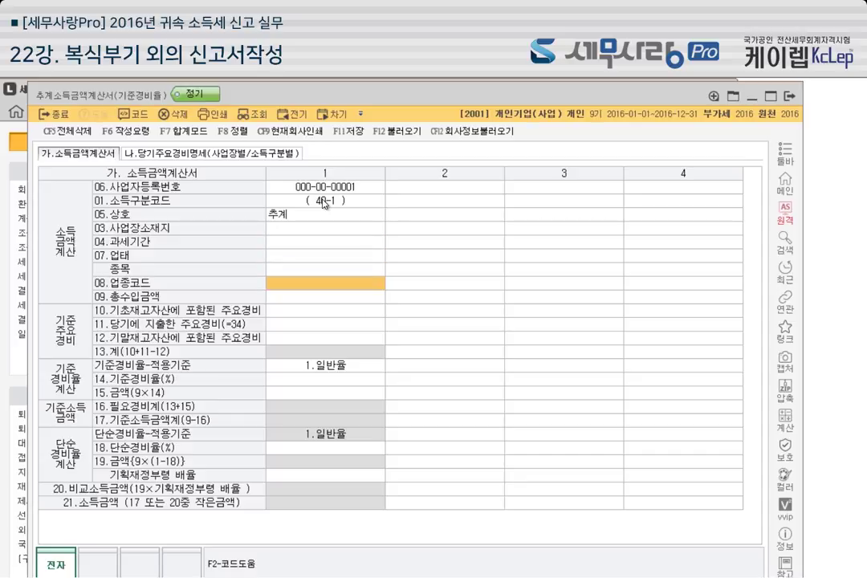
key(F2)
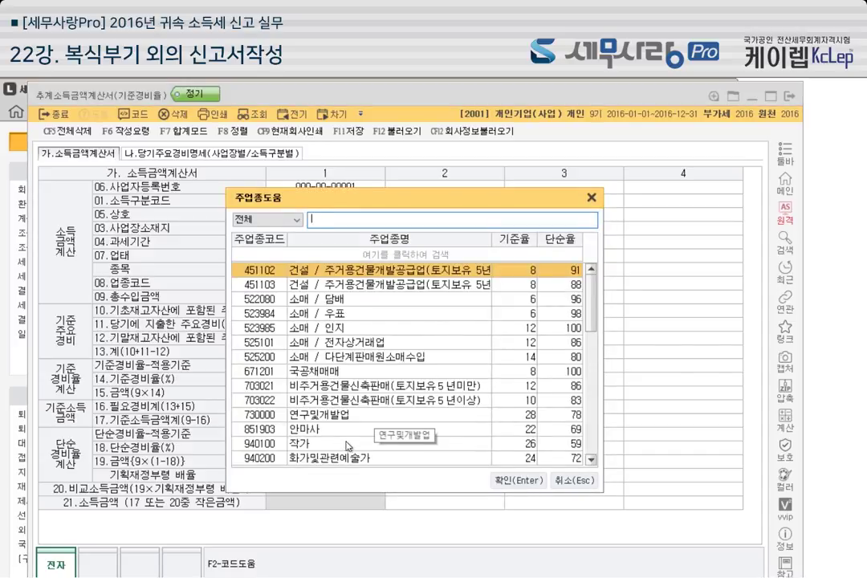
click(365, 341)
key(Return)
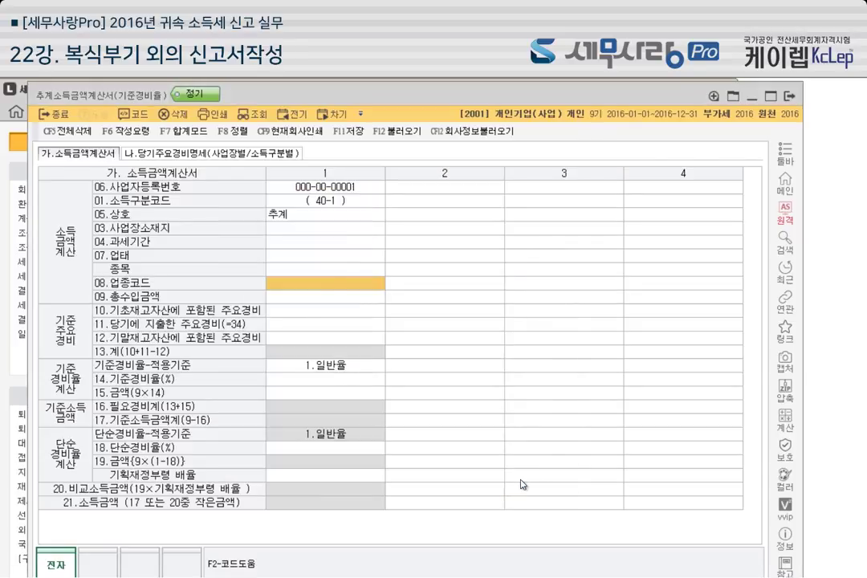
Set 09.총수입금액 to 50,000,000 and 11.당기에 지출한 주요경비 to 45,000,000 for the first business.
click(341, 297)
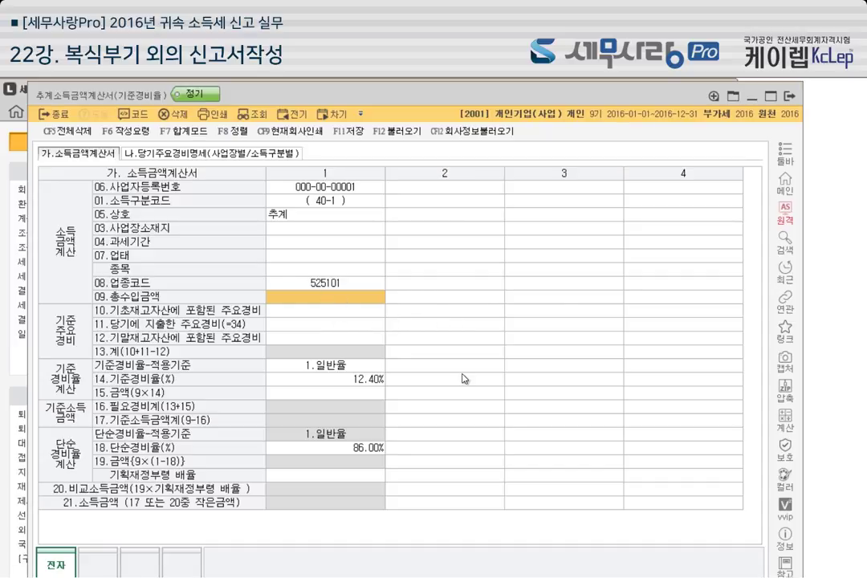
text(50,000,000)
key(Return)
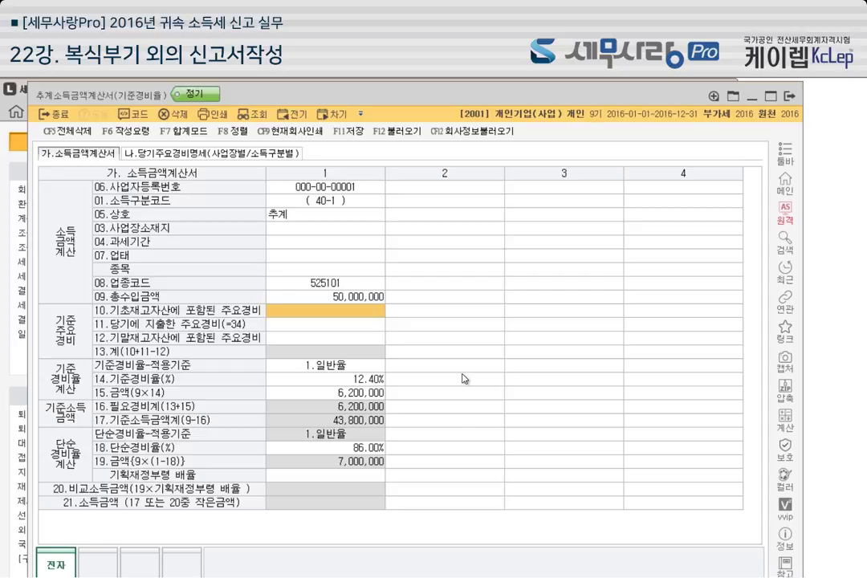
key(Return)
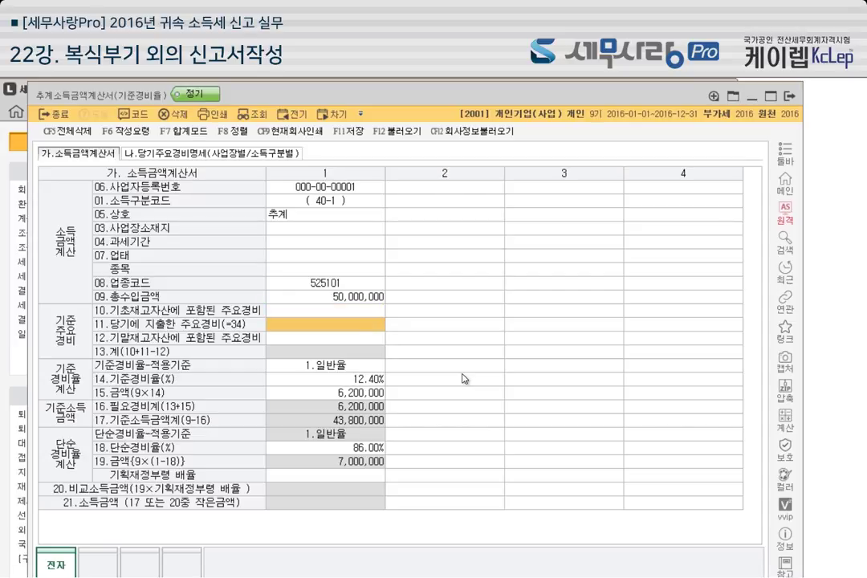
text(45,000,000)
key(Return)
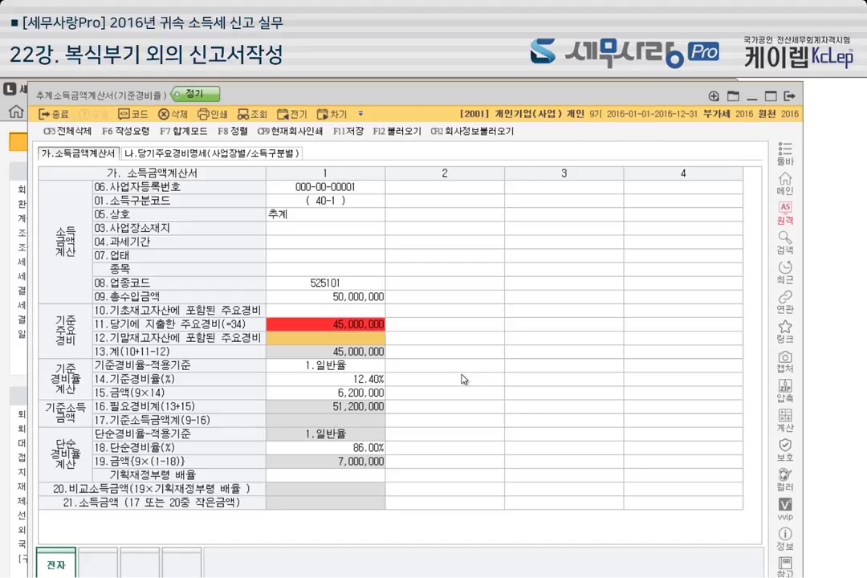
Check the 당기에 지출한 주요경비 against 당기주요경비명세, and examine the 기준경비율 rows together with the 업종코드 in 소득금액계산서.
key(Up)
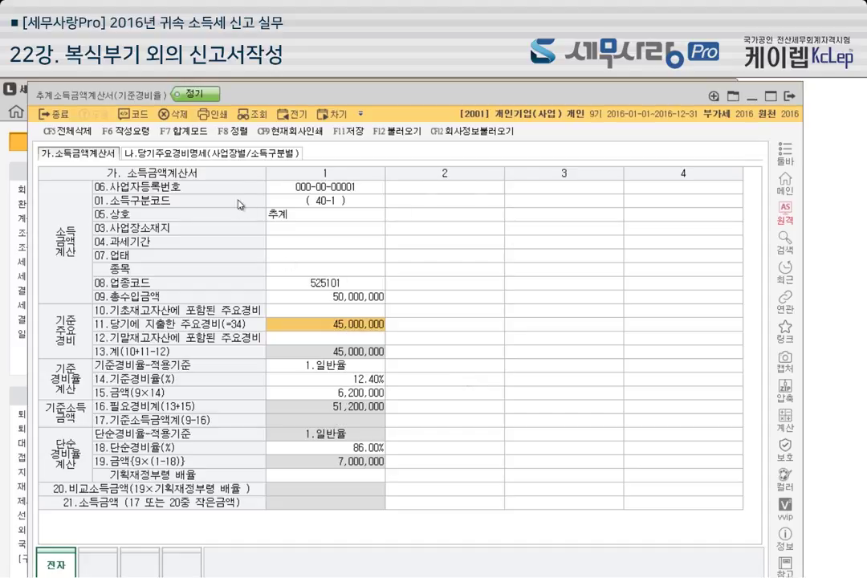
click(203, 151)
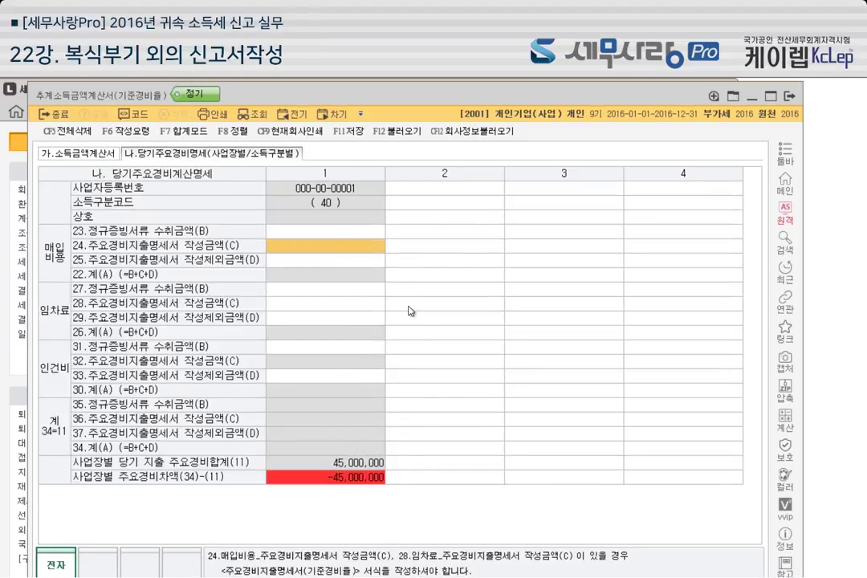
click(95, 154)
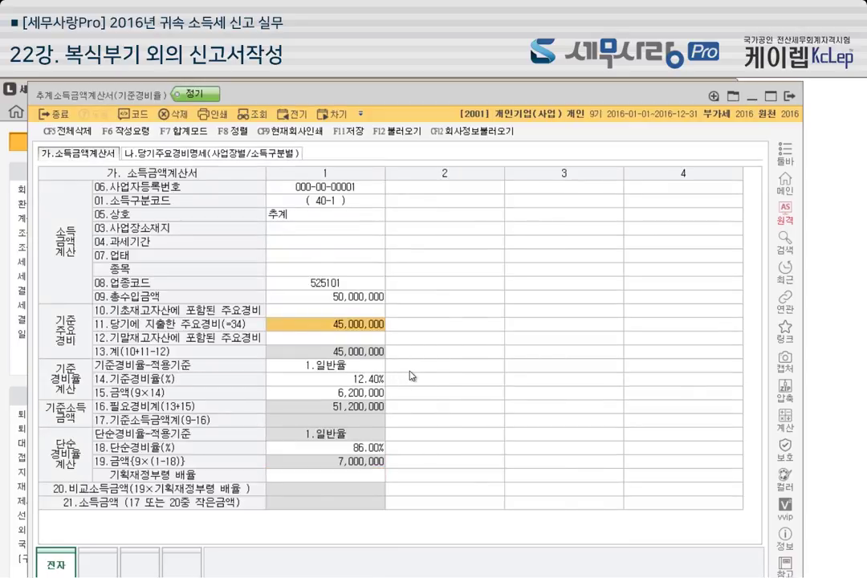
click(365, 370)
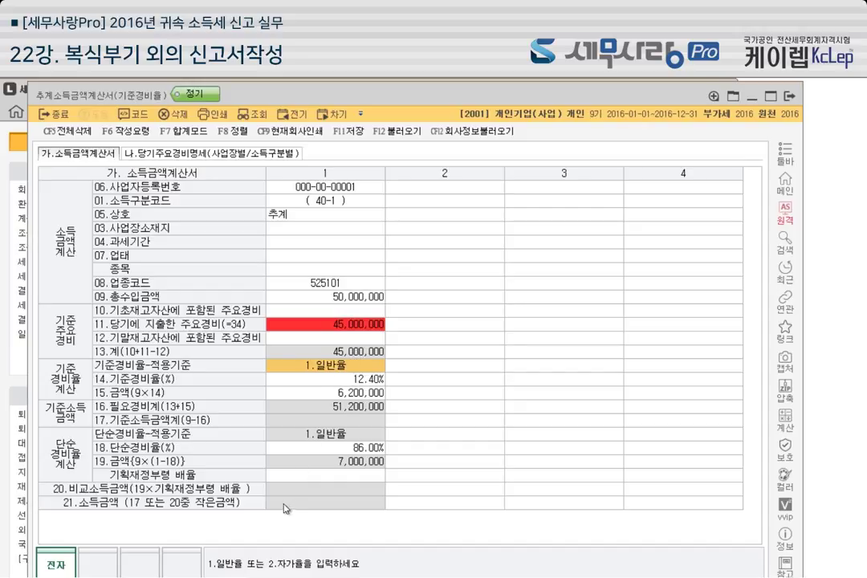
click(327, 381)
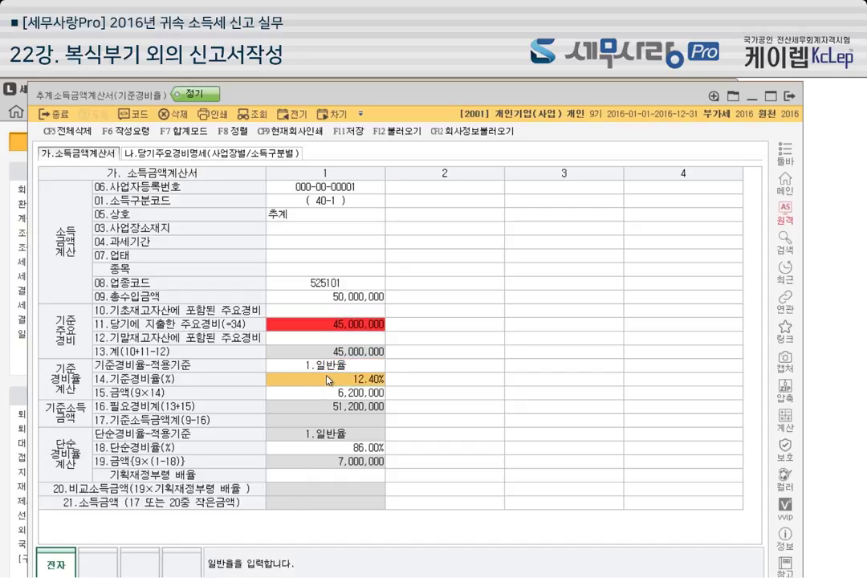
click(318, 285)
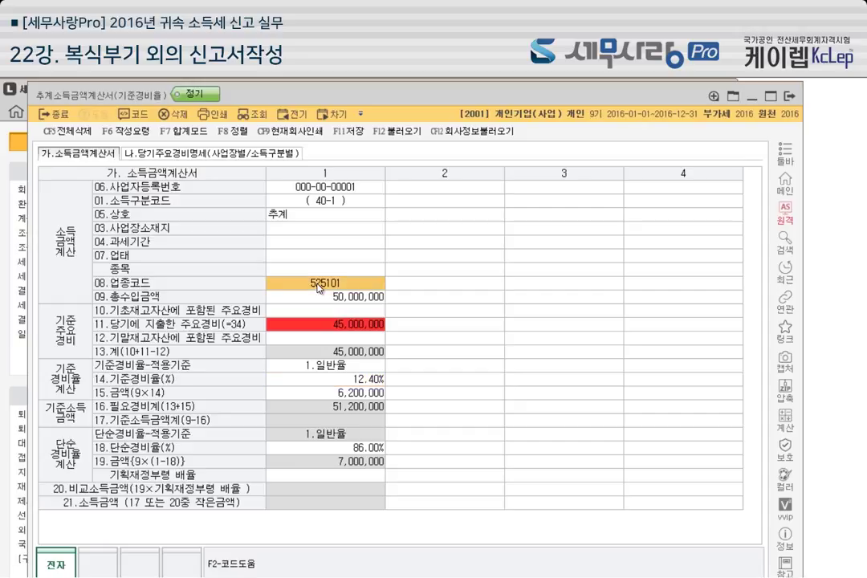
click(337, 380)
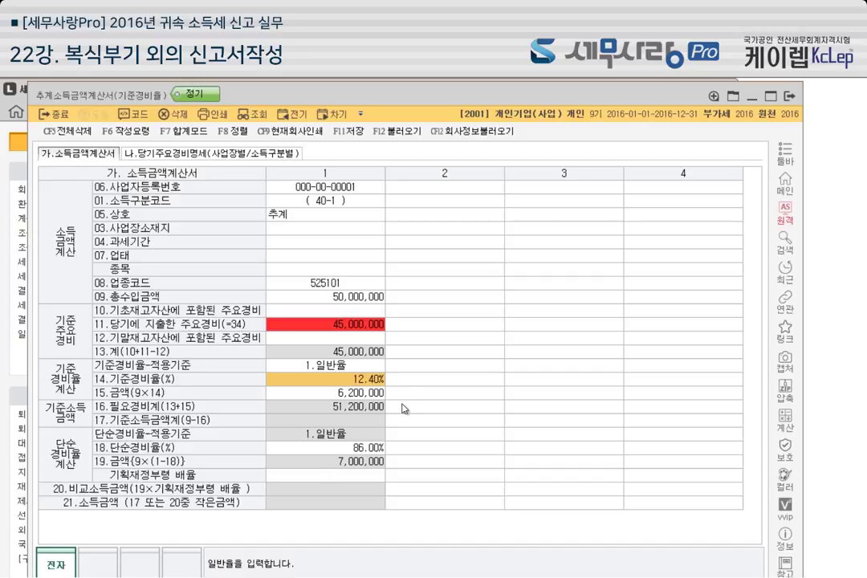
Set 기획재정부령 배율 of the first business to option 1, 복식부기의무자(3.0배).
key(Return)
key(Return)
key(Return)
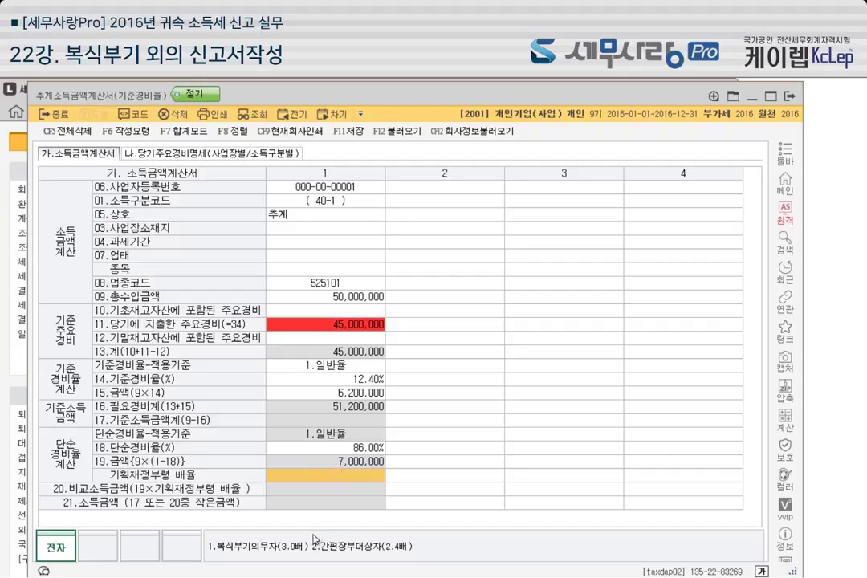
click(342, 449)
click(342, 476)
text(1)
key(Return)
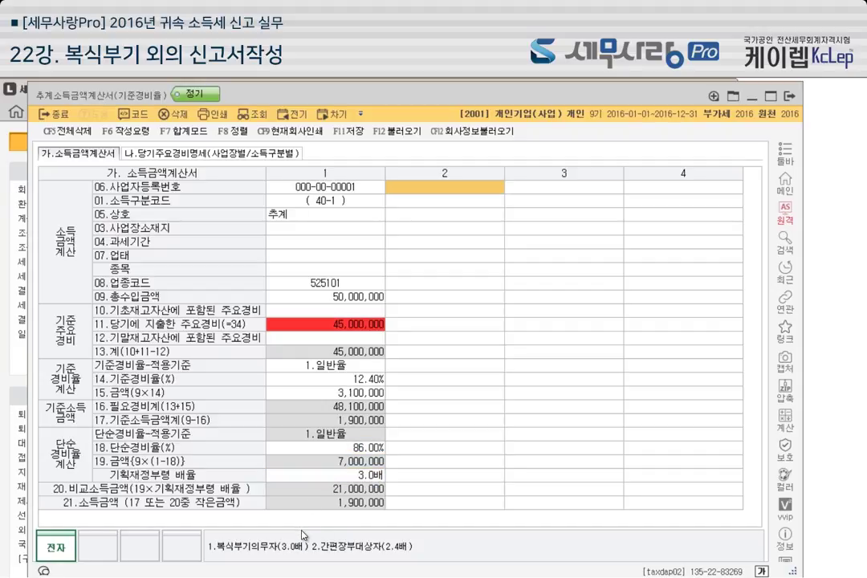
Compare the income calculation by switching 기획재정부령 배율 between 간편장부대상자(2.4배) and 복식부기의무자(3.0배), finishing on 3.0배.
click(354, 480)
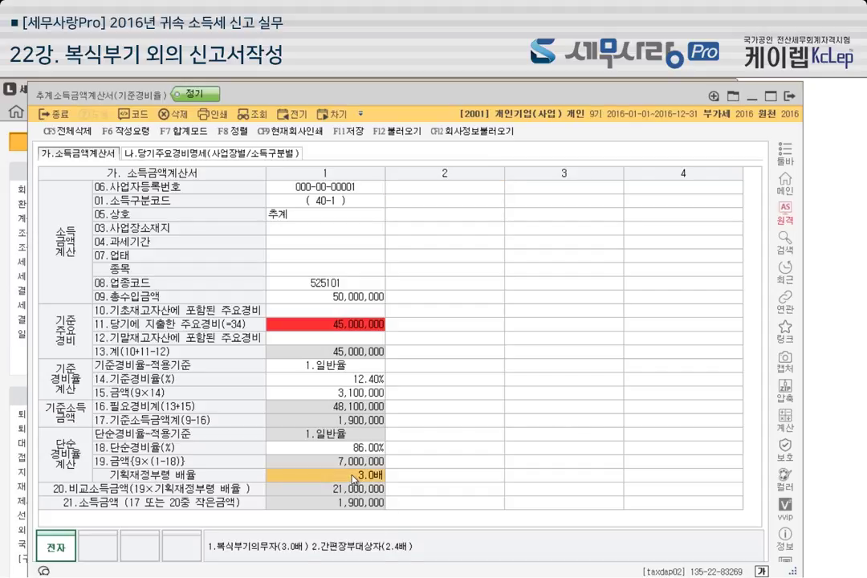
text(2)
key(Return)
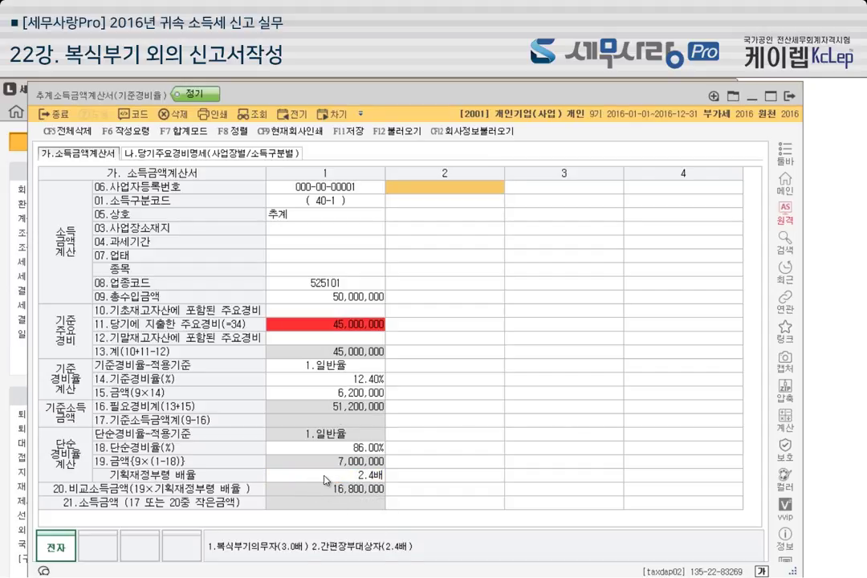
click(325, 479)
text(1)
key(Return)
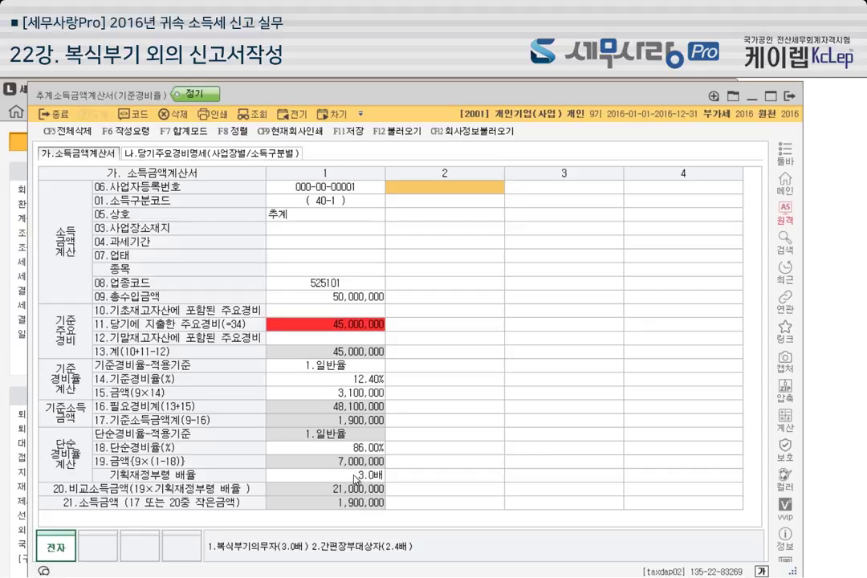
click(354, 480)
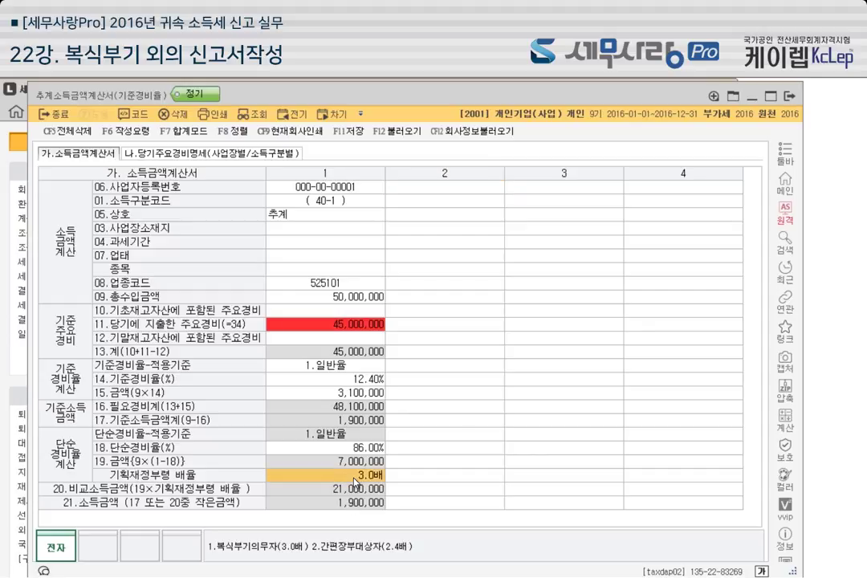
text(2)
key(Return)
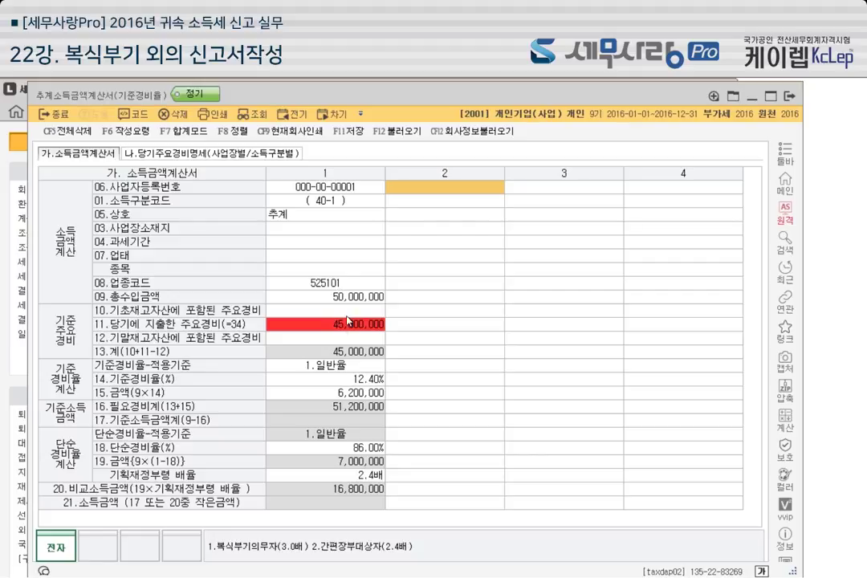
click(341, 472)
text(1)
key(Return)
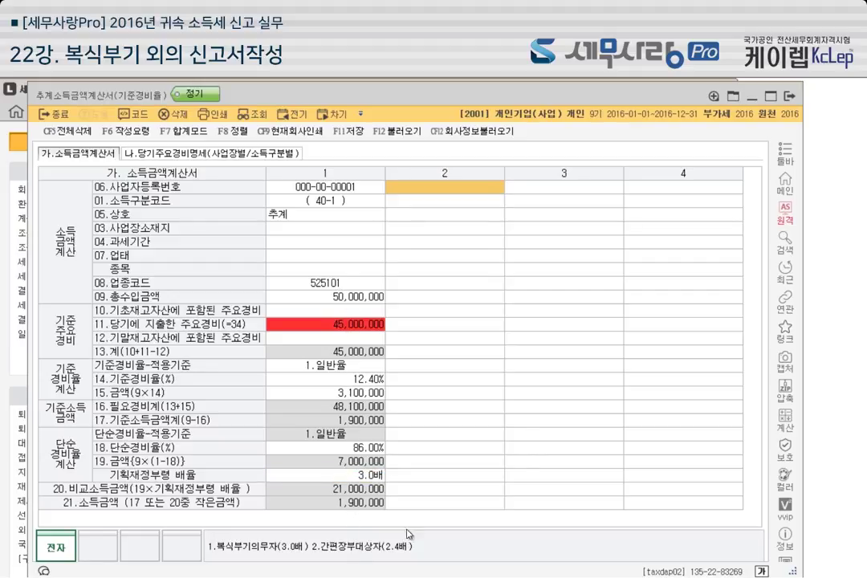
Save the 추계소득금액계산서(기준경비율) and open the 종합소득세신고서.
key(F11)
key(Escape)
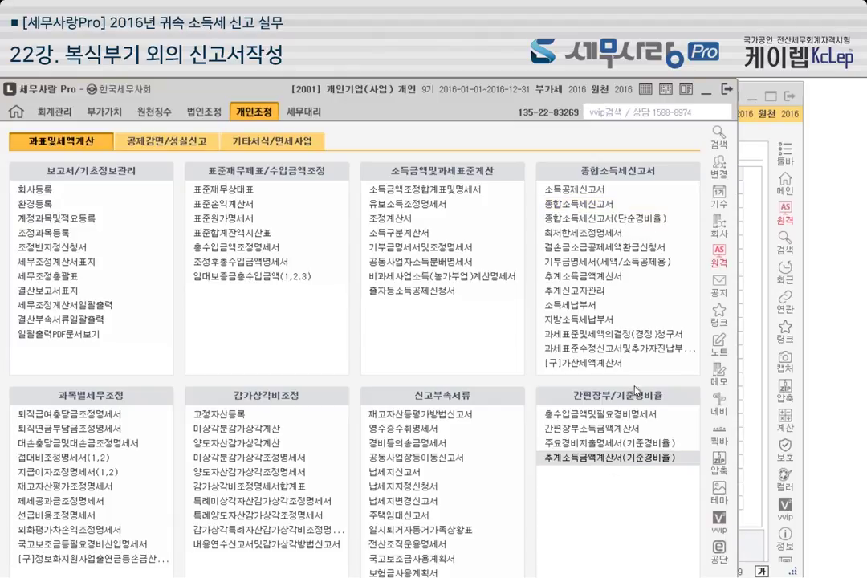
click(583, 205)
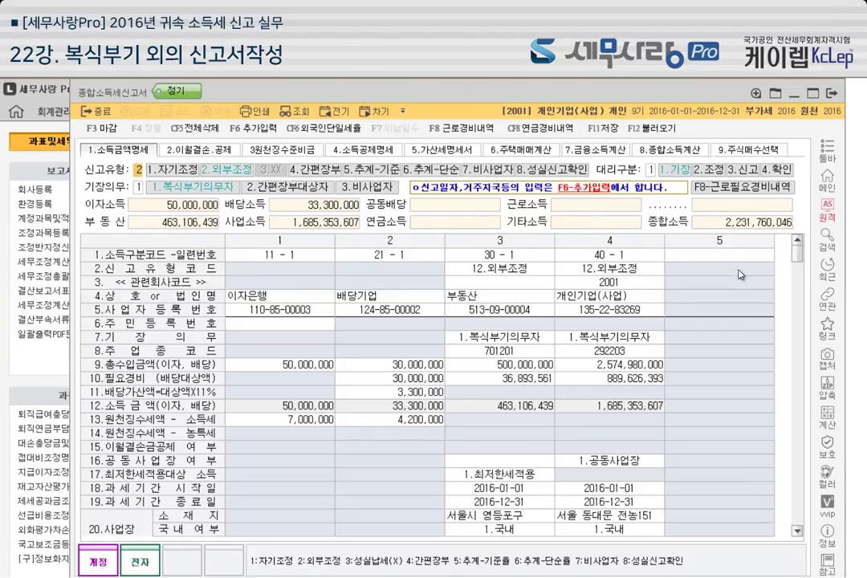
Add a fifth income column in 소득금액명세 with 소득구분코드 40 and 신고유형코드 31, 기준경비율.
click(732, 255)
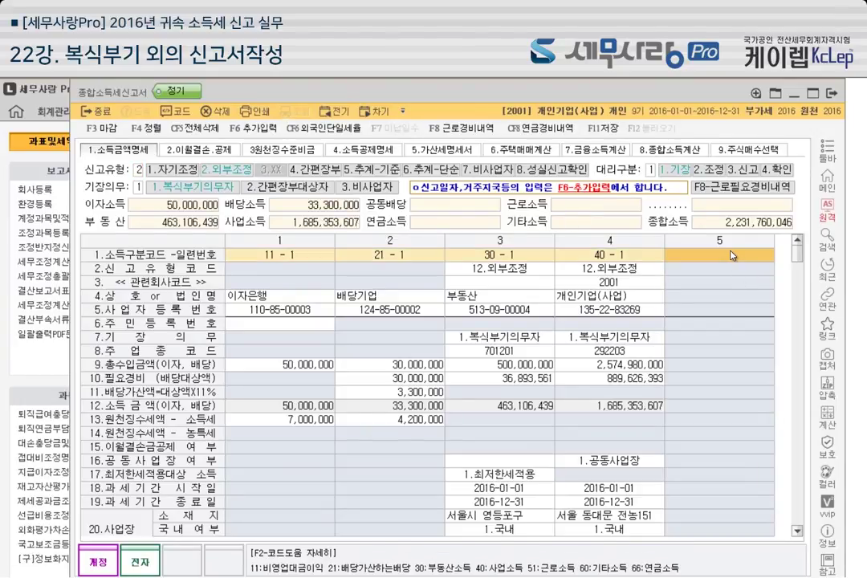
text(40)
key(Return)
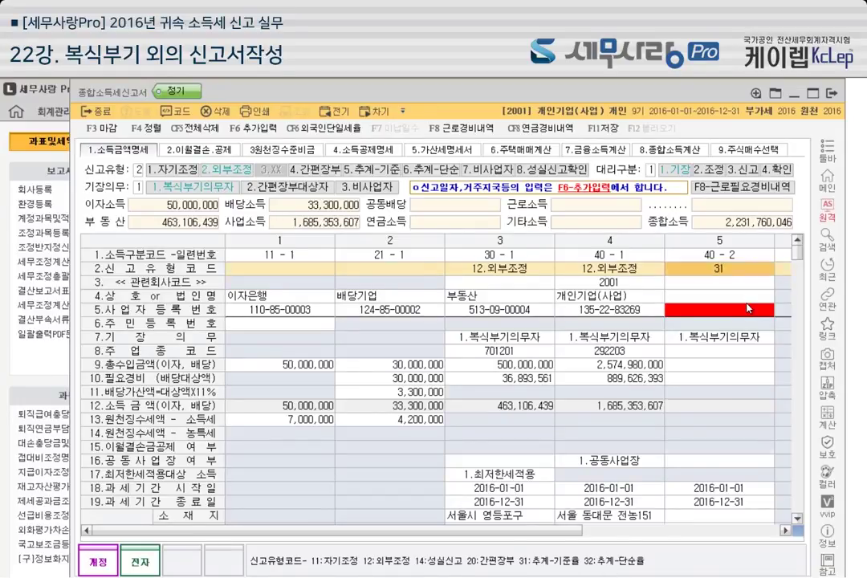
text(31)
key(Return)
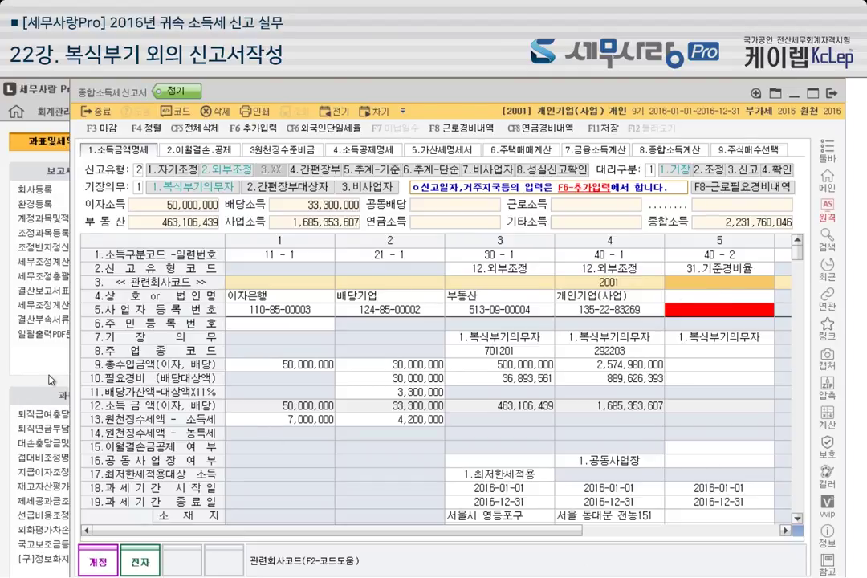
Set 관련회사코드 of the fifth income column to 2001 to bring in the 추계 business data.
click(32, 308)
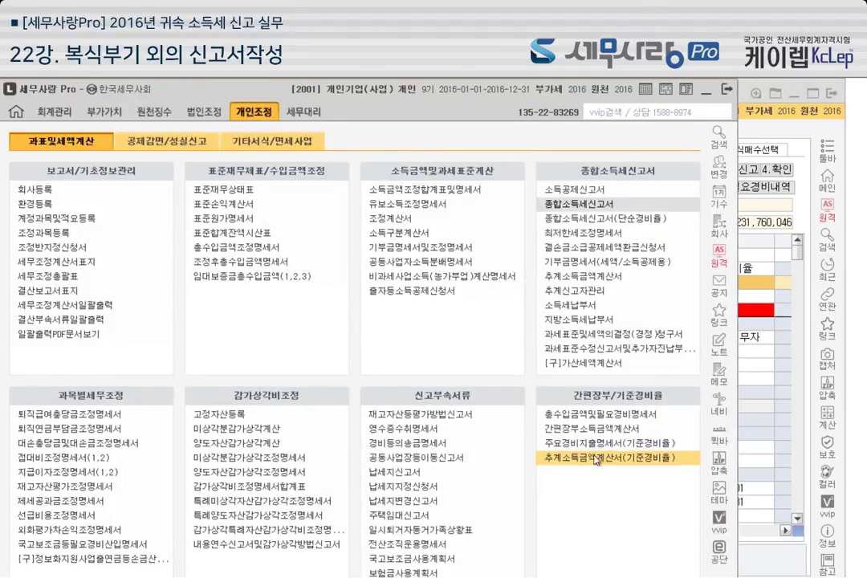
click(806, 227)
text(2001)
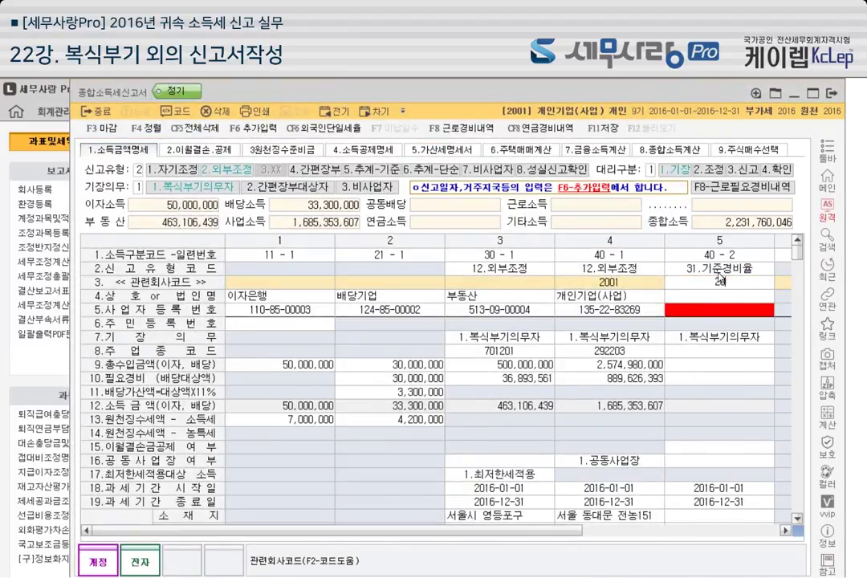
key(Return)
click(610, 371)
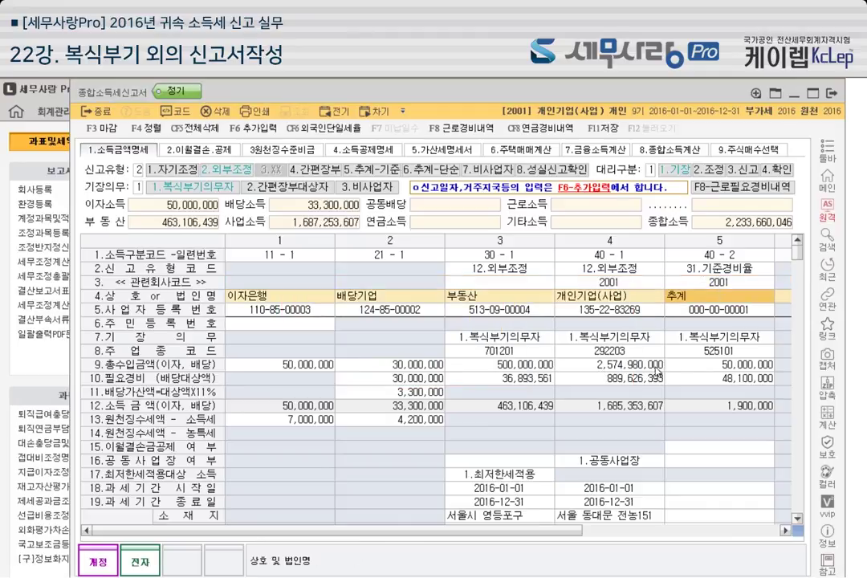
Compare the 총수입금액 and 필요경비 of the fifth income column with the 추계소득금액계산서(기준경비율).
click(745, 367)
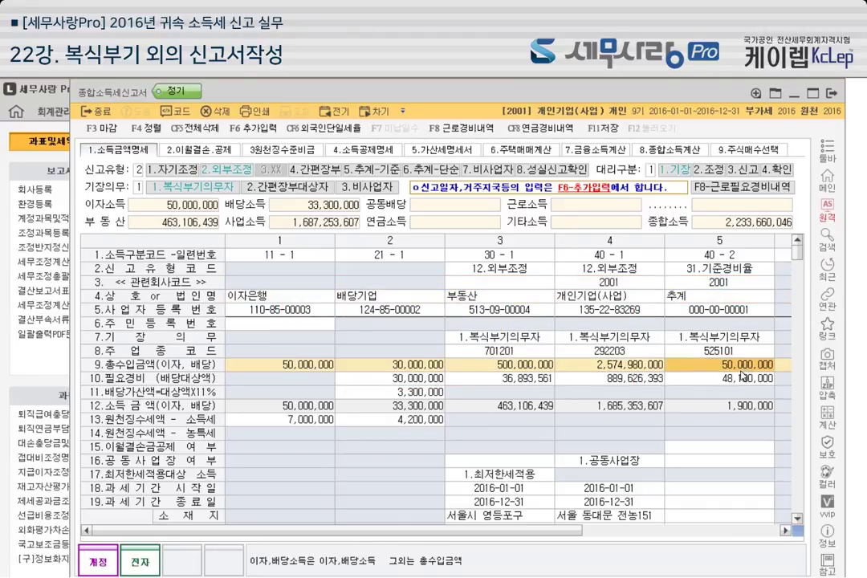
key(Return)
key(Return)
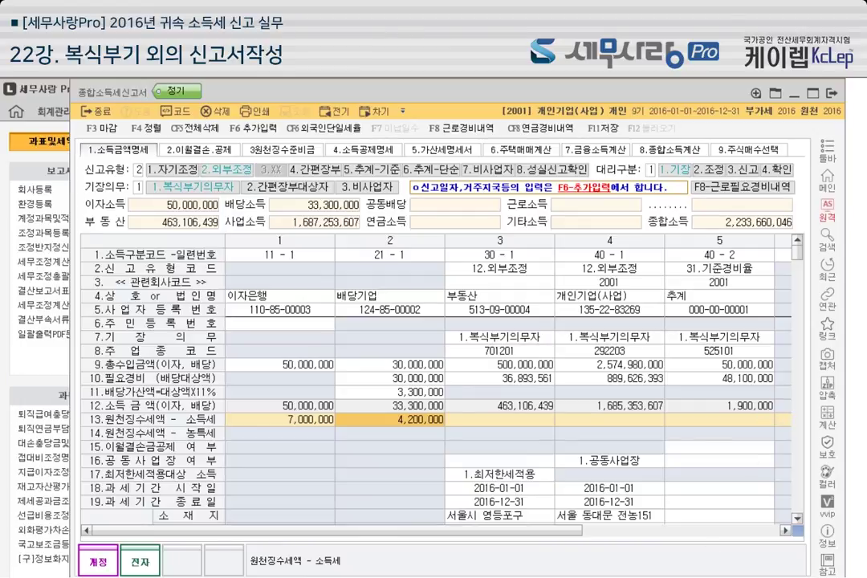
click(717, 575)
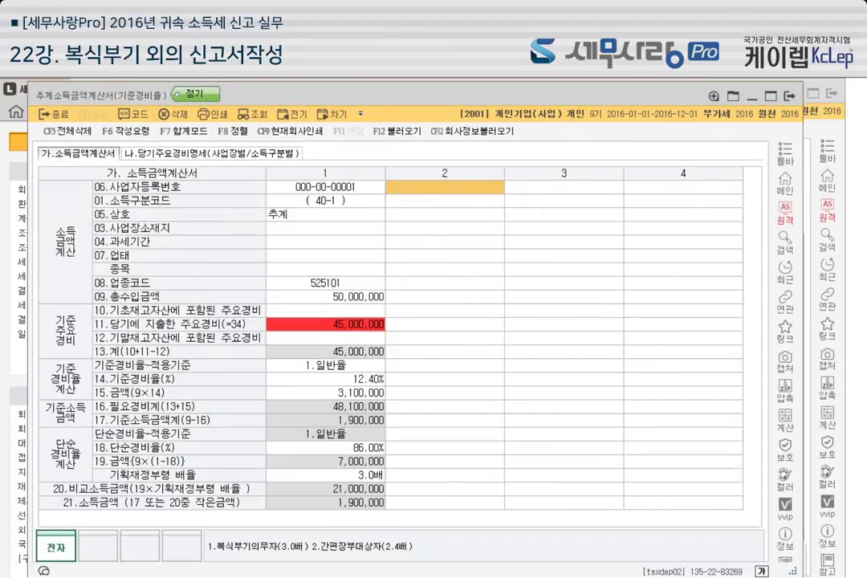
Return to the 종합소득세신고서 and close it.
click(753, 575)
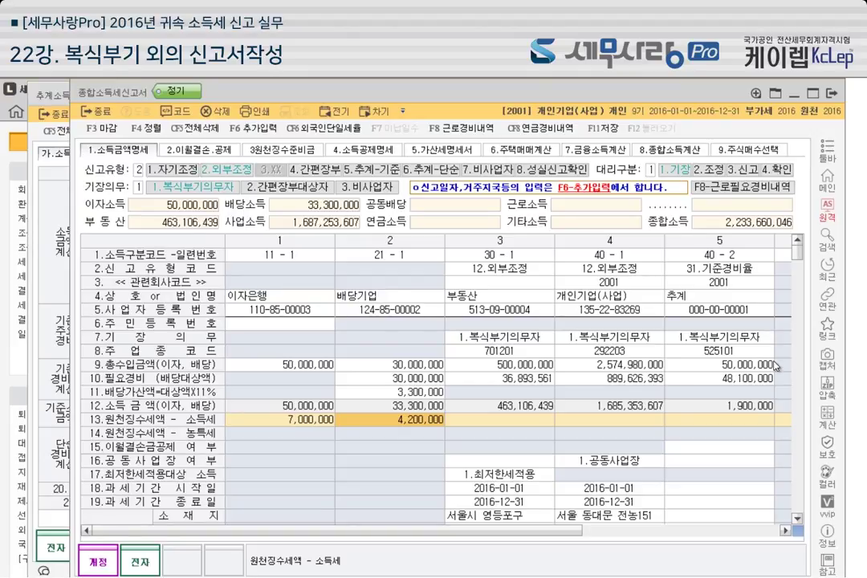
click(833, 93)
click(492, 372)
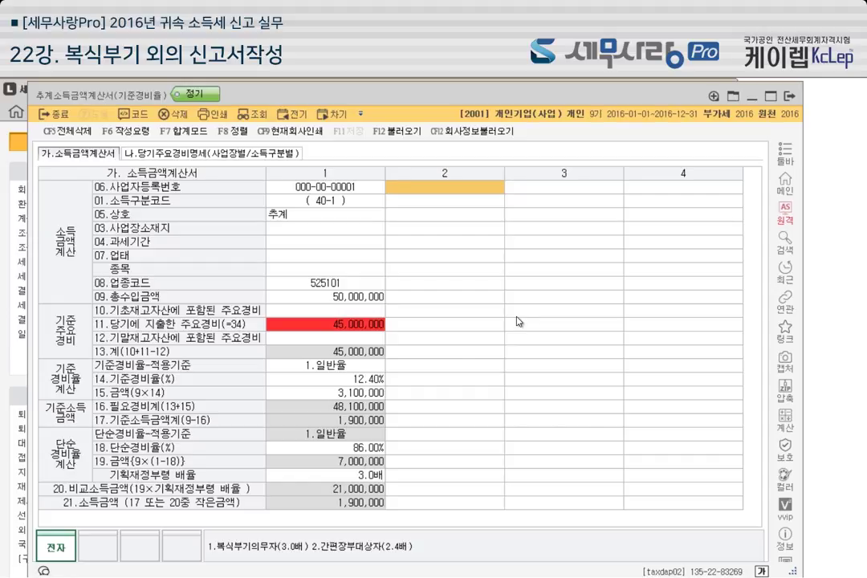
Open the 주요경비지출명세서(기준경비율) to look at its entry form, and close it again.
click(18, 314)
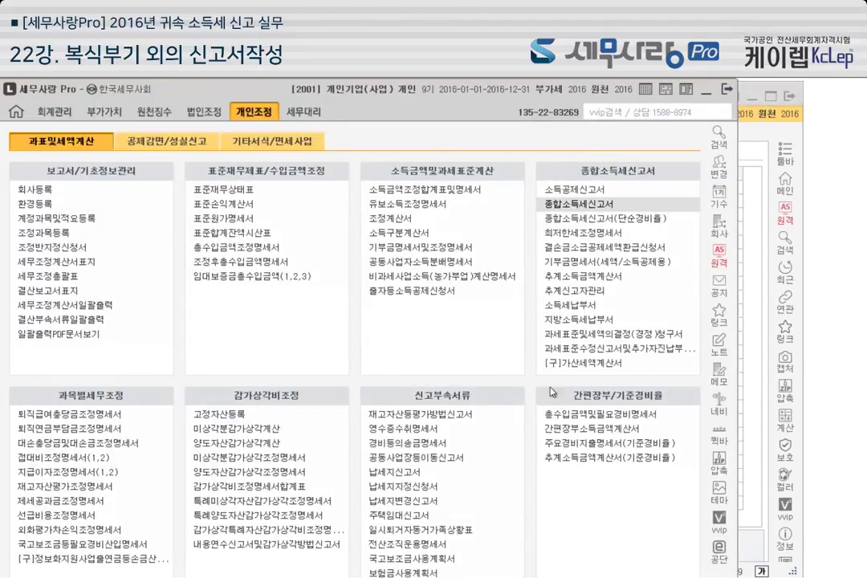
click(601, 444)
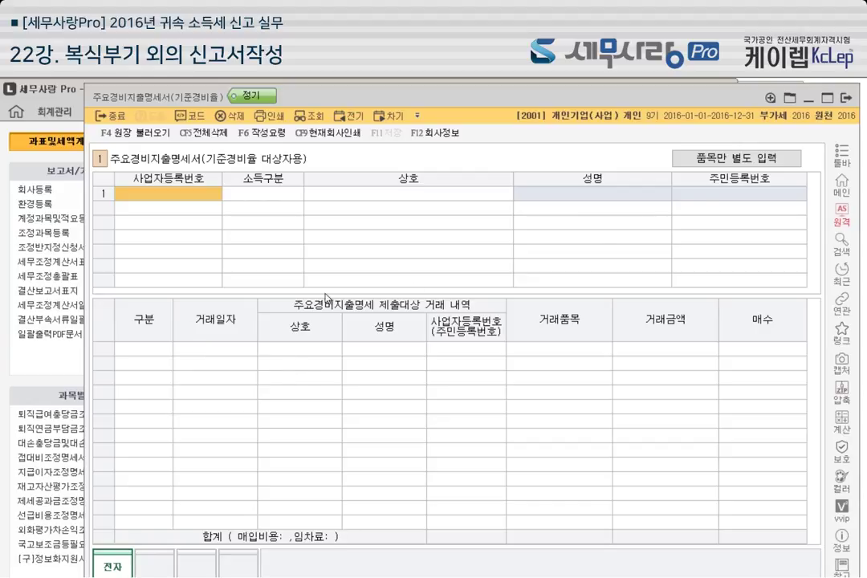
click(717, 81)
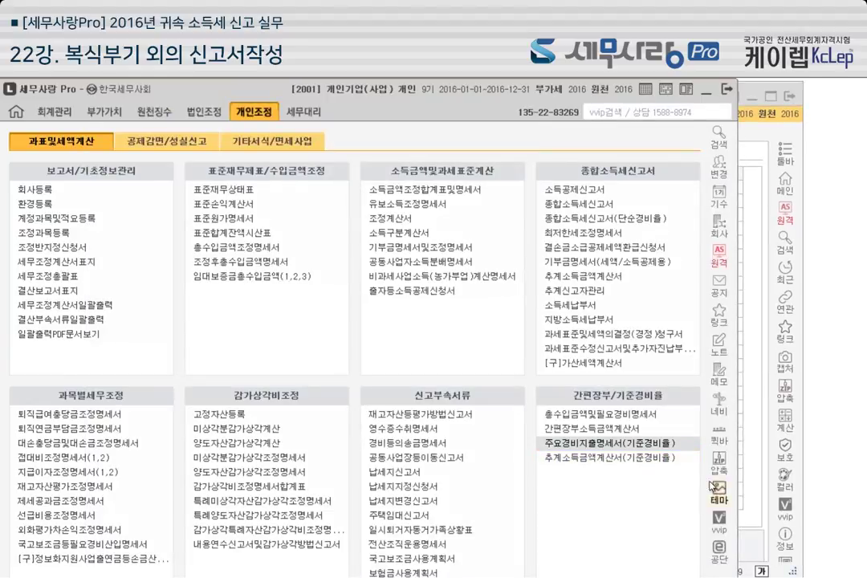
Check the 당기주요경비명세 and the 기획재정부령 배율 in the 추계소득금액계산서(기준경비율), and close the form.
click(771, 479)
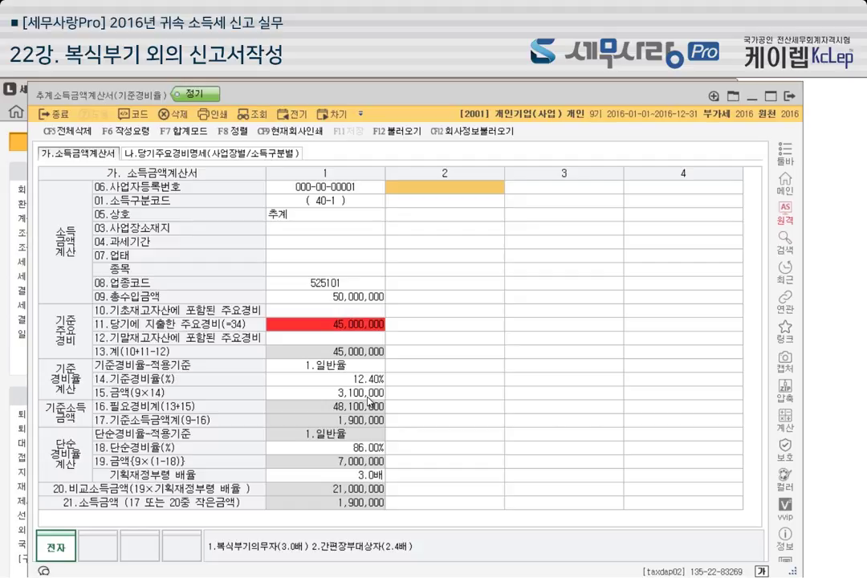
click(223, 152)
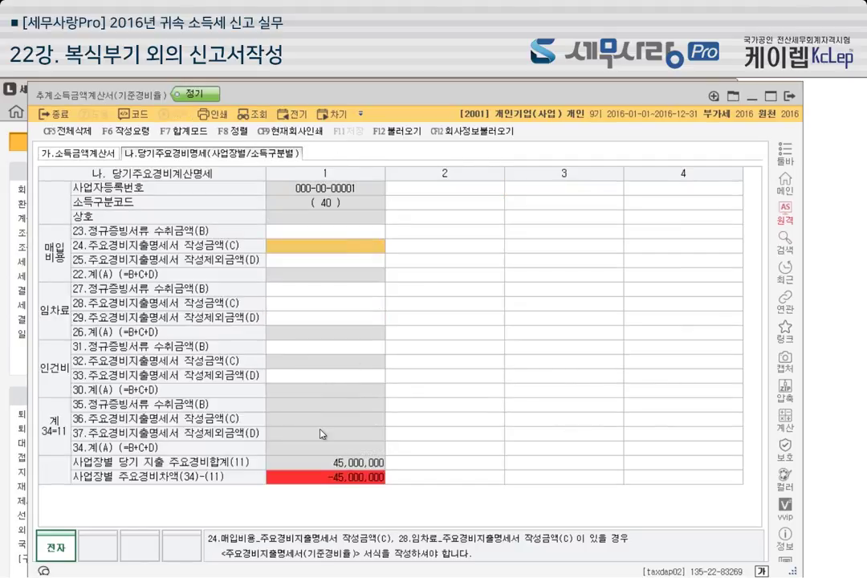
click(78, 152)
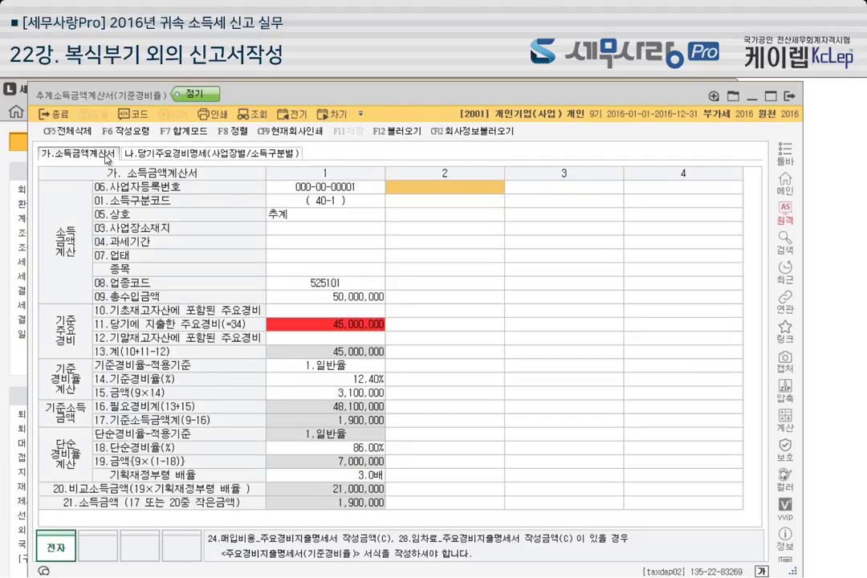
click(330, 477)
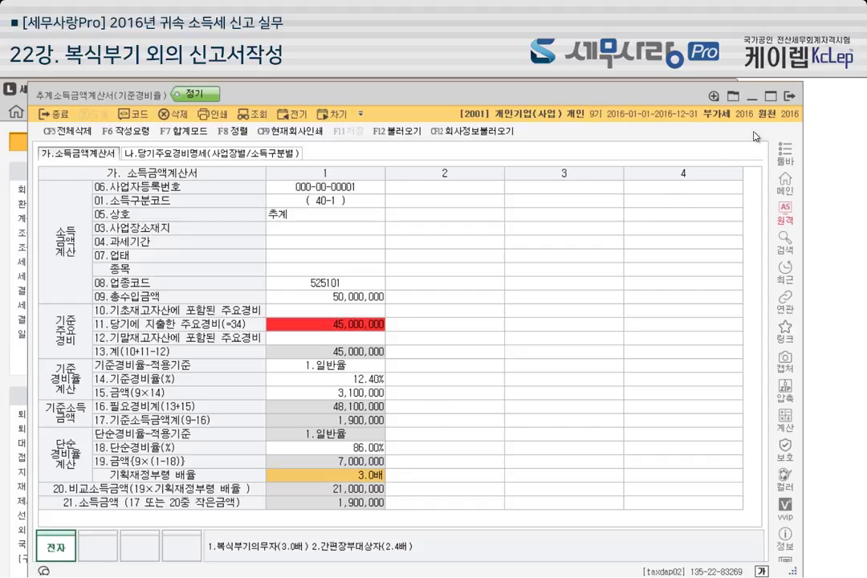
click(791, 97)
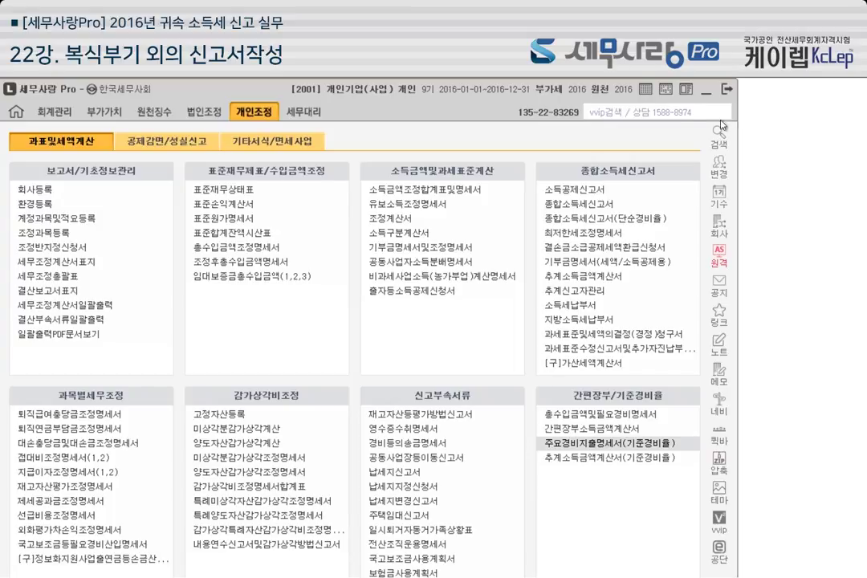
Open the 종합소득세신고서 to review the 신고유형 and 소득금액명세, and return to the main menu.
click(608, 205)
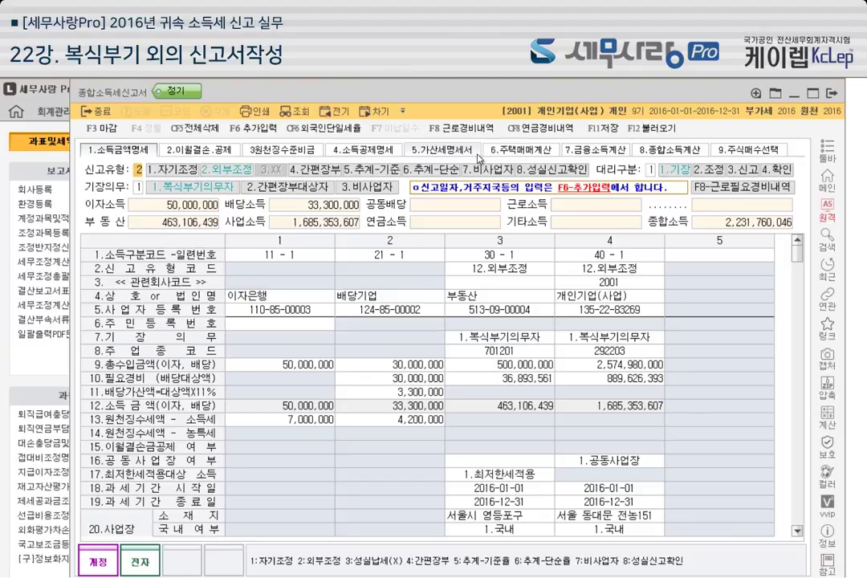
click(32, 308)
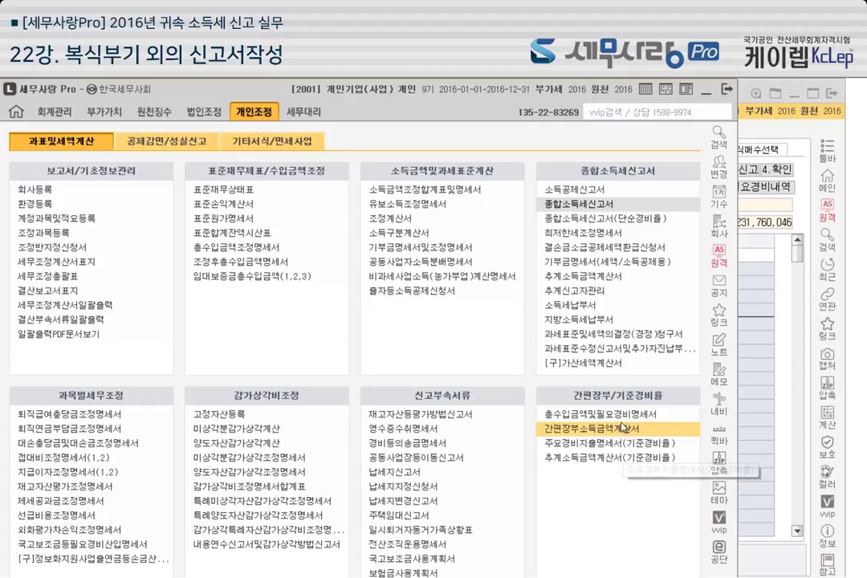
Try clearing the 관리번호 in the 세무대리인 등록 of the 간편장부소득금액계산서, and close the form.
click(590, 428)
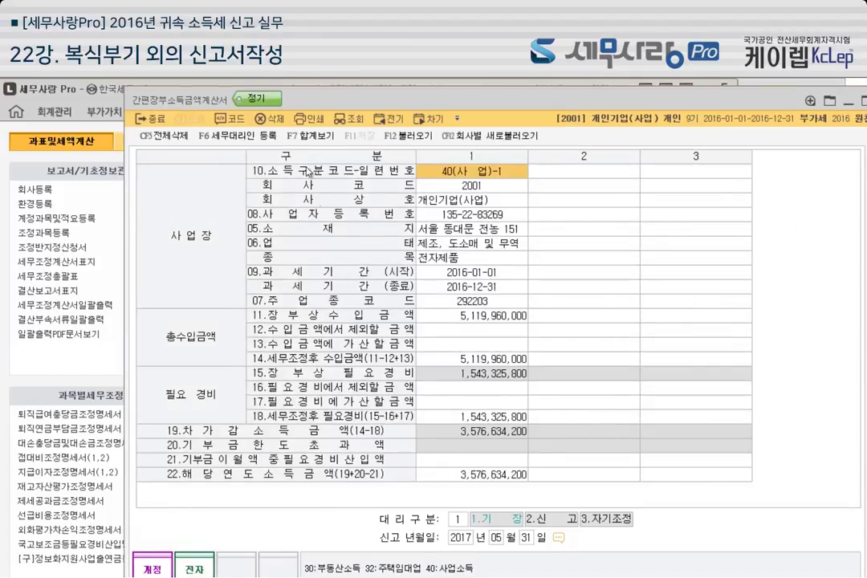
click(237, 135)
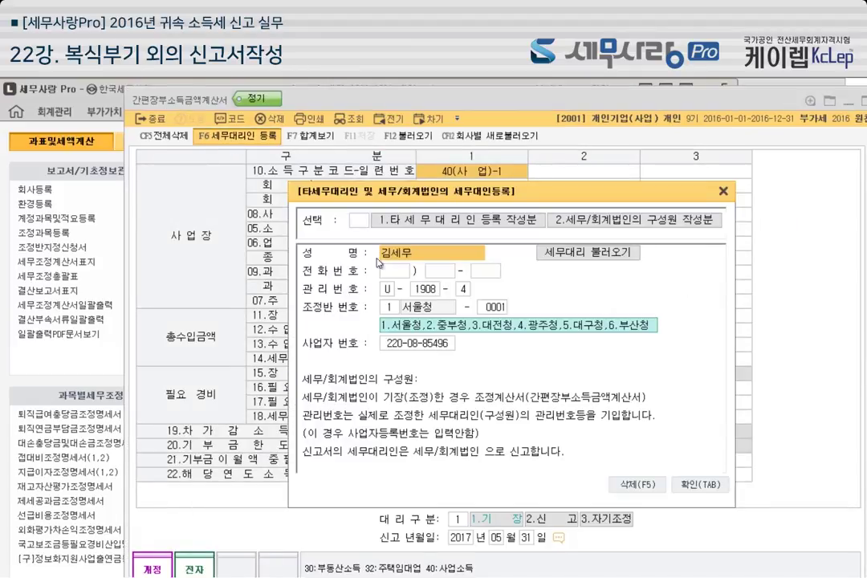
click(464, 293)
key(BackSpace)
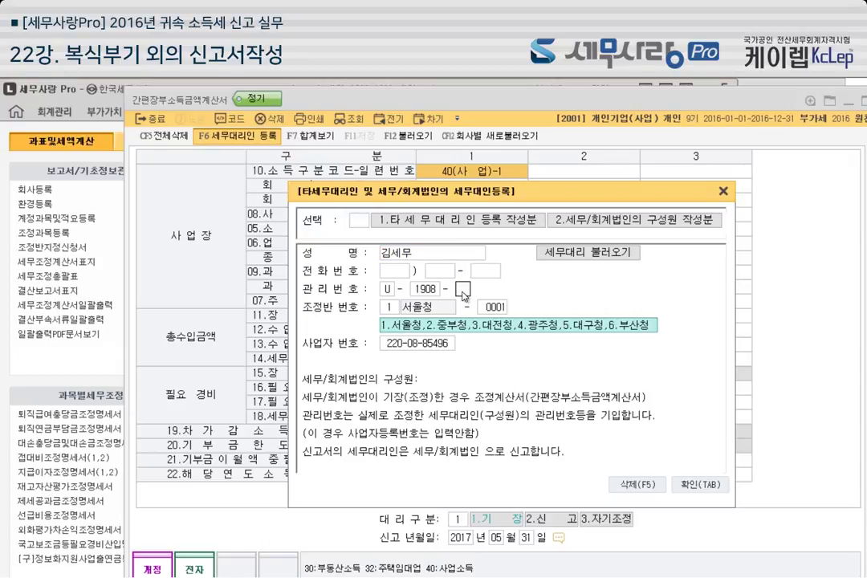
click(432, 291)
key(BackSpace)
key(BackSpace)
key(BackSpace)
key(Return)
click(723, 190)
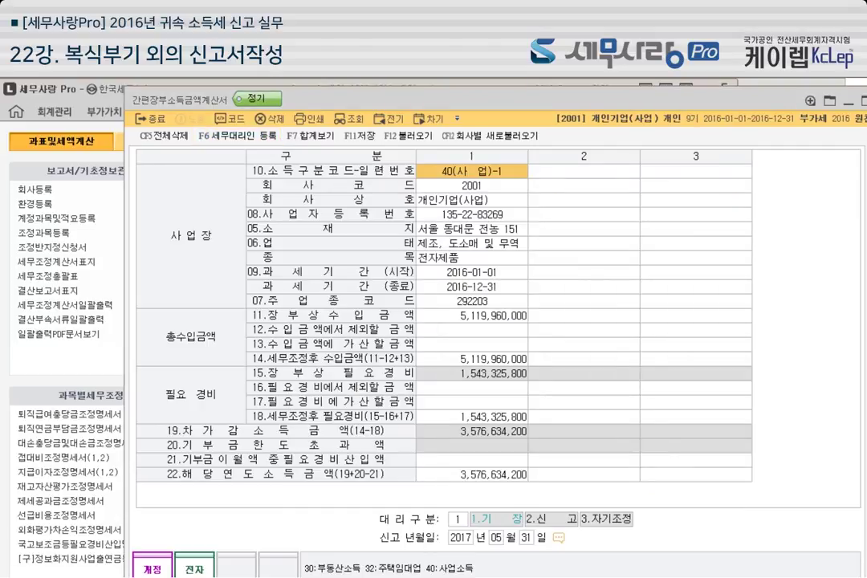
drag(627, 92, 519, 92)
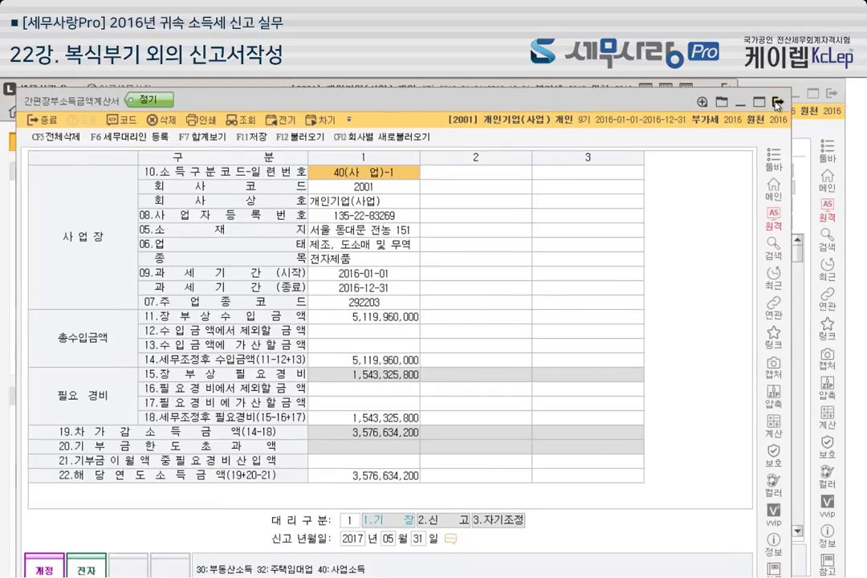
click(777, 103)
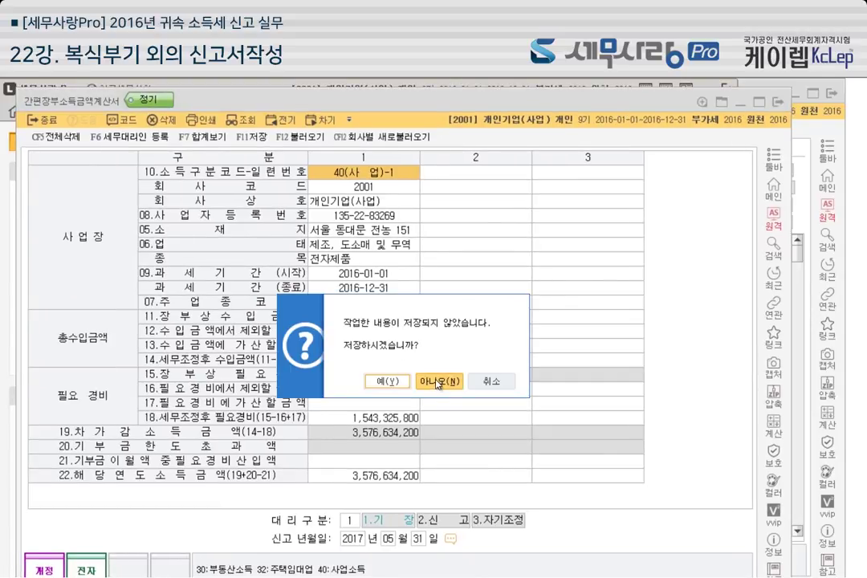